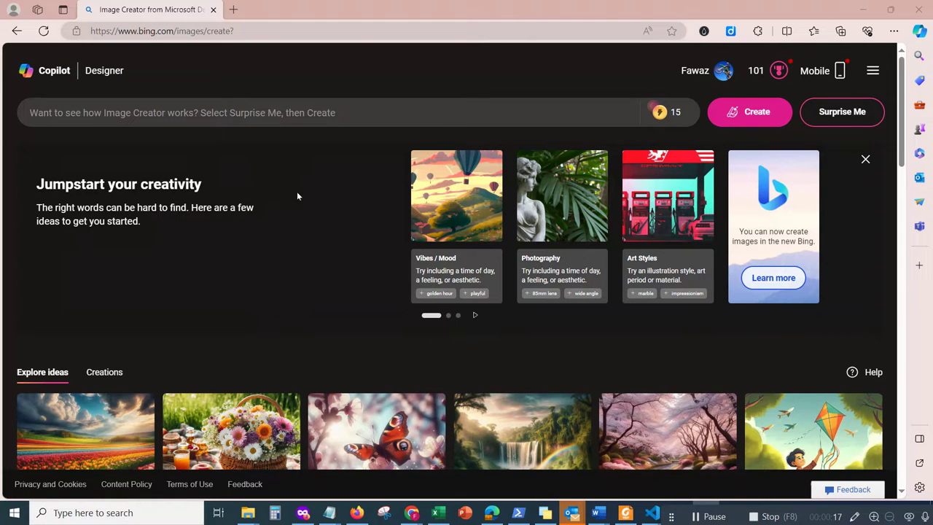
- Open a new Notepad note and type 'Bing.com/Create'
{"action": "right_click", "coordinate": [329, 513]}
{"action": "left_click", "coordinate": [290, 445]}
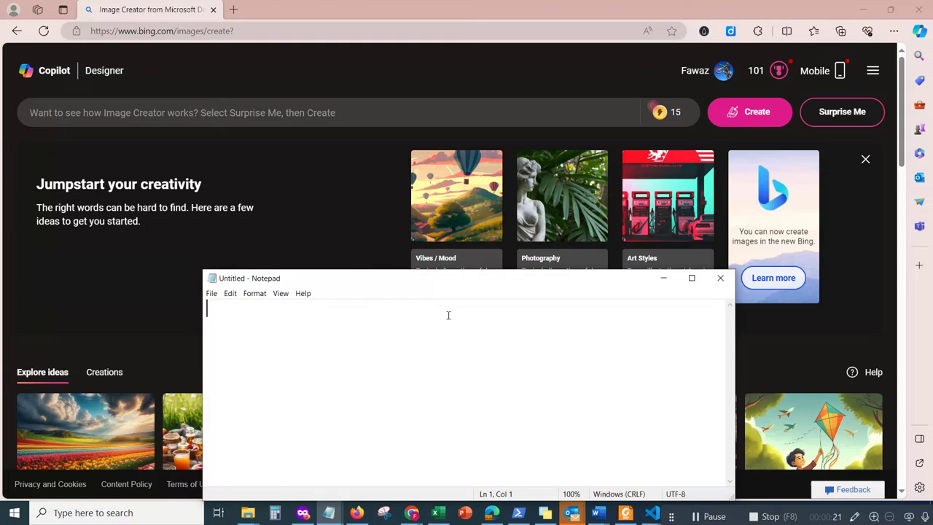
{"action": "left_click_drag", "start_coordinate": [433, 281], "coordinate": [433, 142]}
{"action": "type", "text": "Bing"}
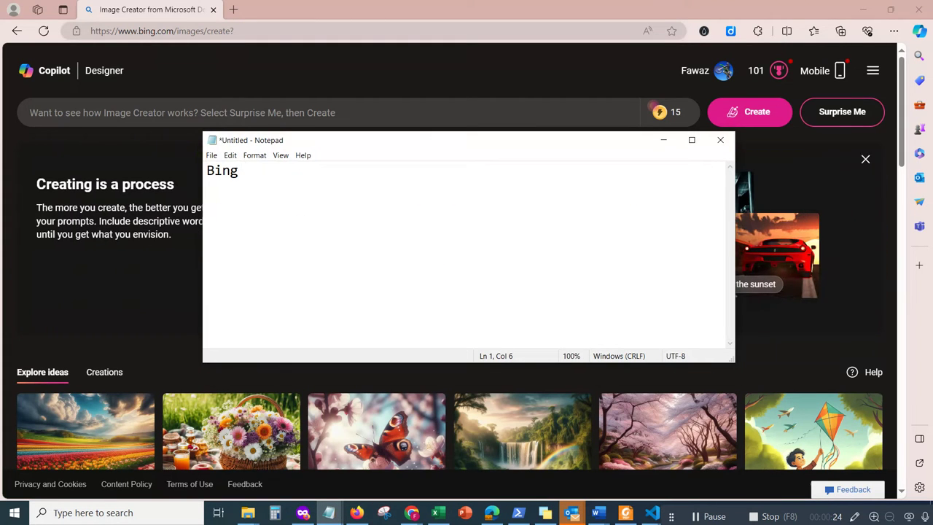
{"action": "key", "text": "BackSpace"}
{"action": "type", "text": ".com/Create"}
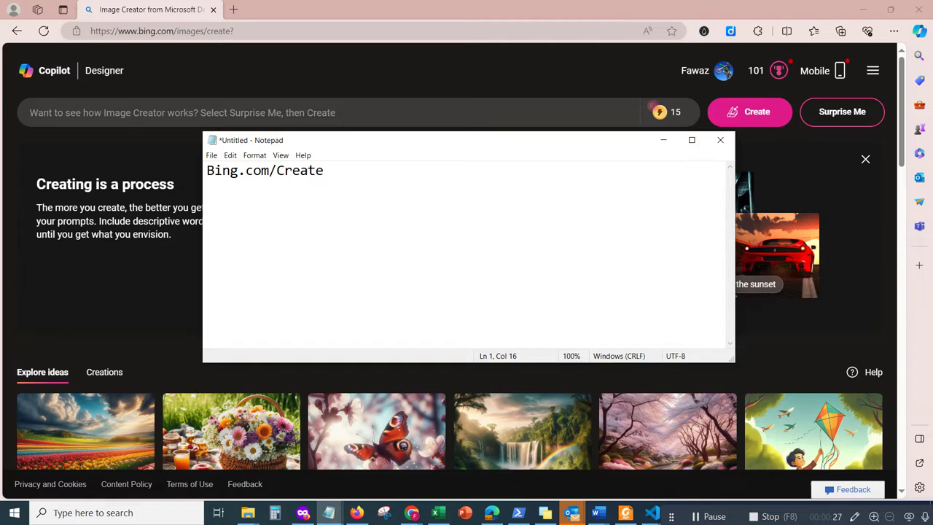
- Add lines 'Dalle, and Copilot - AI applications' and '- Ability to generate 3D designs using text prompts.'
{"action": "key", "text": "Return"}
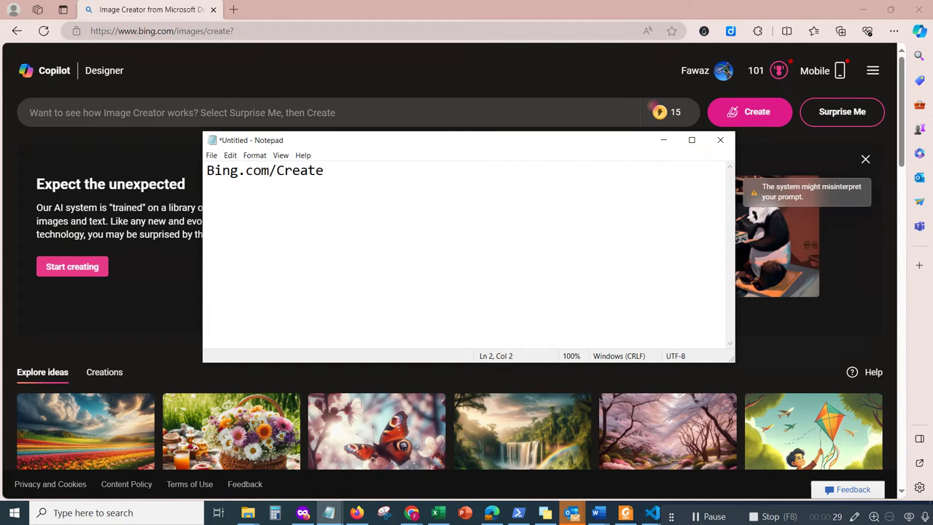
{"action": "type", "text": "Dalle, and"}
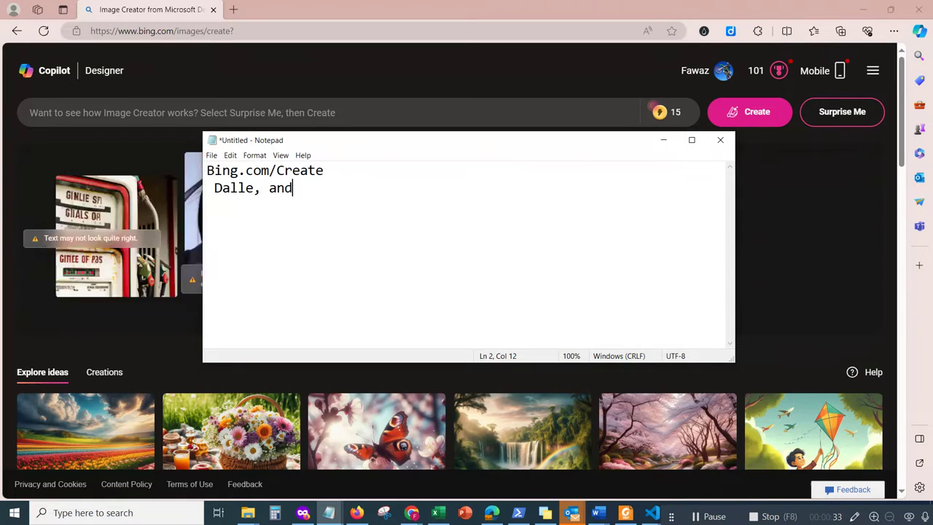
{"action": "type", "text": " Copilot "}
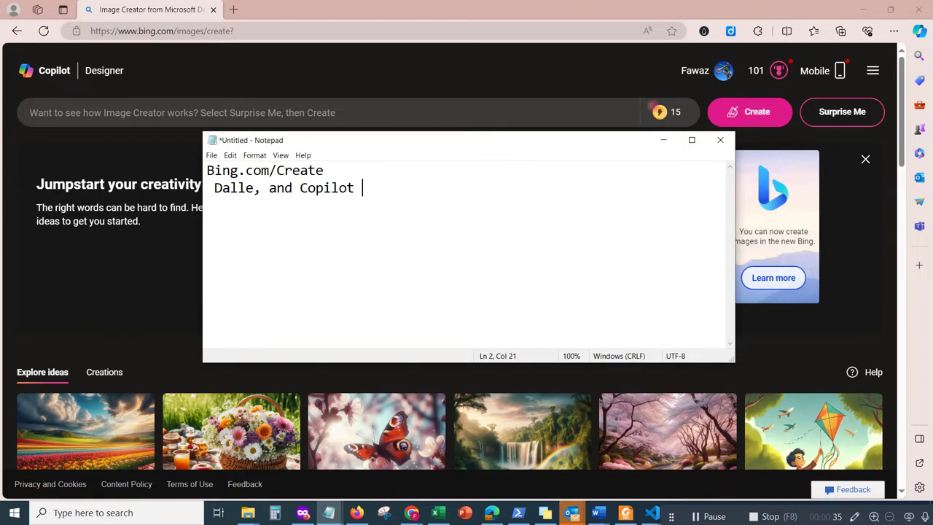
{"action": "type", "text": "- AI applications"}
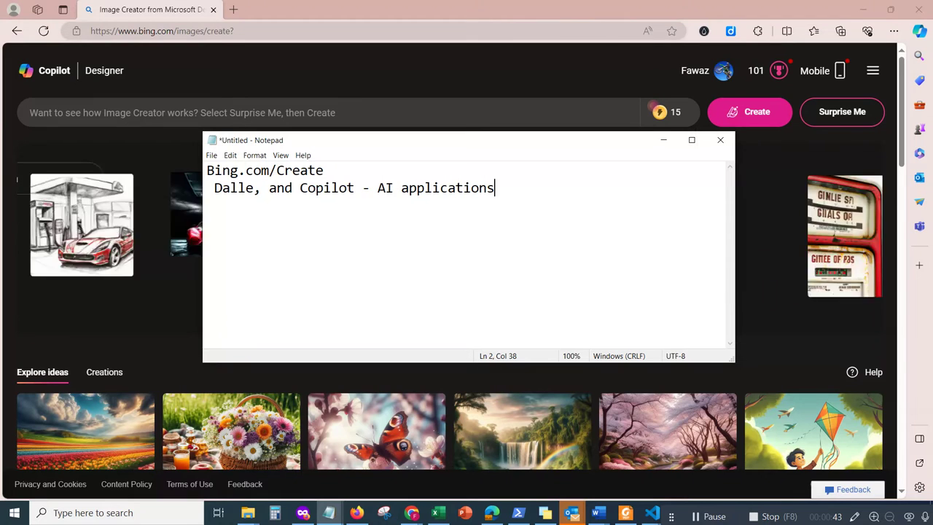
{"action": "key", "text": "Return"}
{"action": "type", "text": "- Ab"}
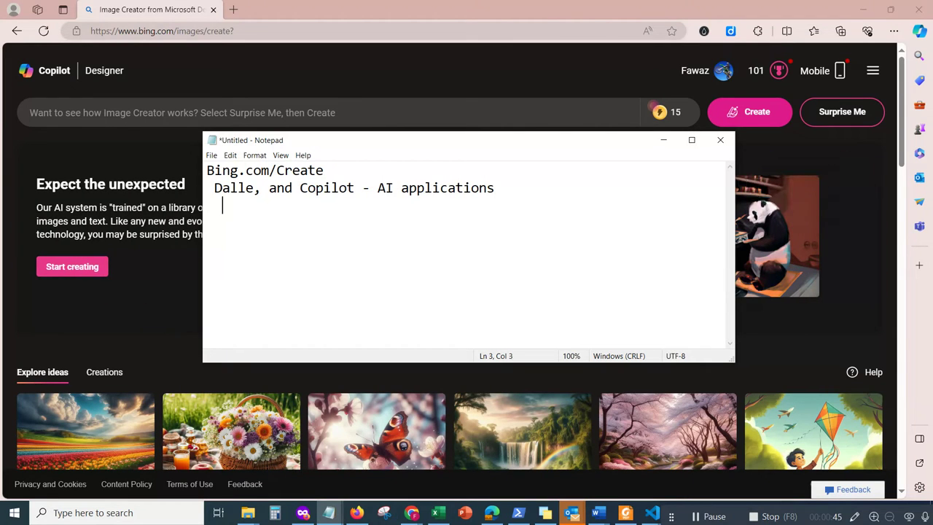
{"action": "type", "text": "ility to generate 3D "}
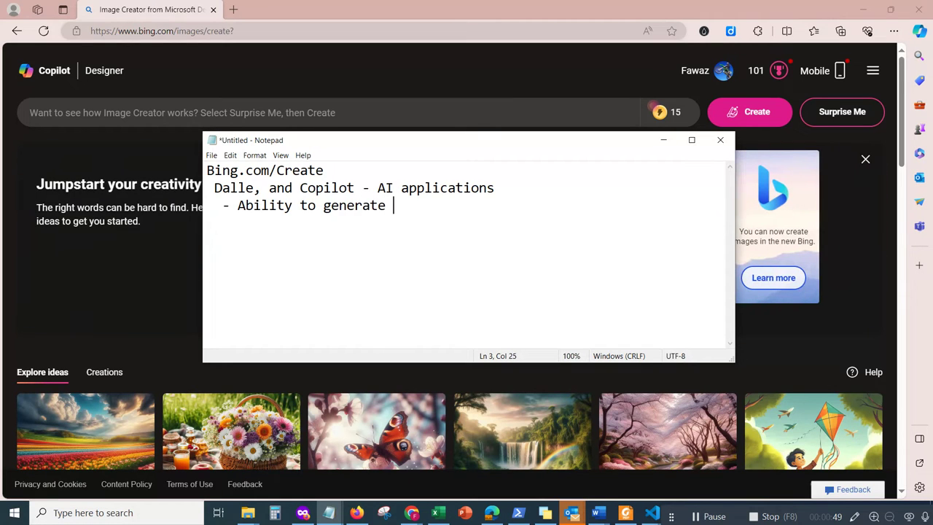
{"action": "type", "text": "designs using text prompts."}
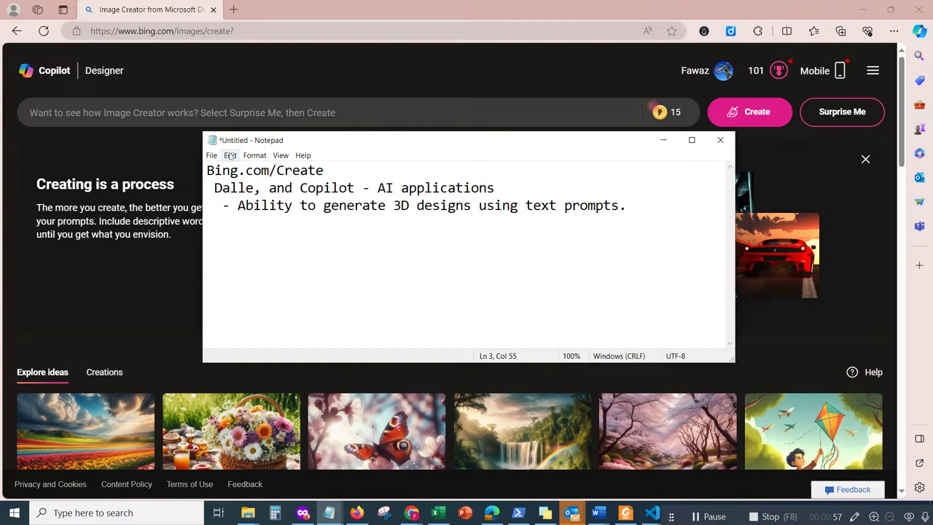
{"action": "left_click", "coordinate": [175, 295]}
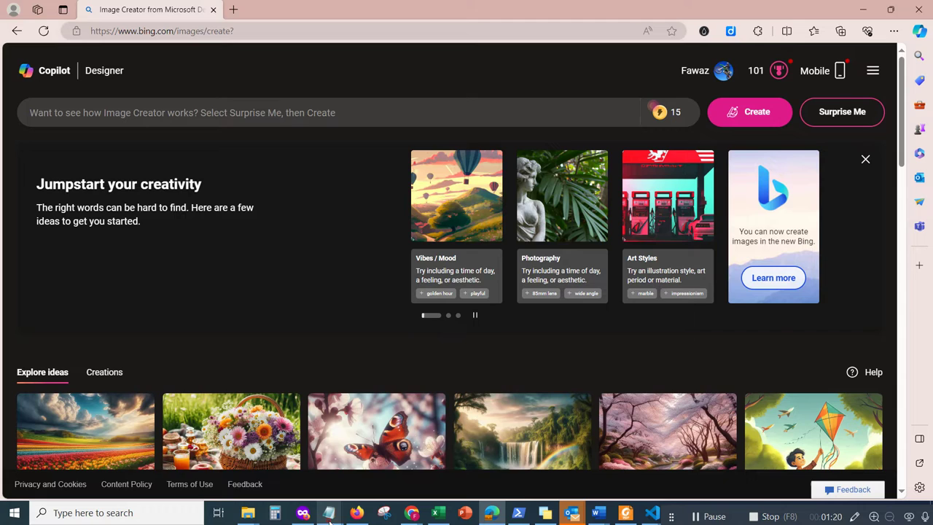
- Add the line 'Printful, Etsy, Printify, RedBubble.' to the note and minimize Notepad
{"action": "mouse_move", "coordinate": [330, 513]}
{"action": "left_click", "coordinate": [451, 467]}
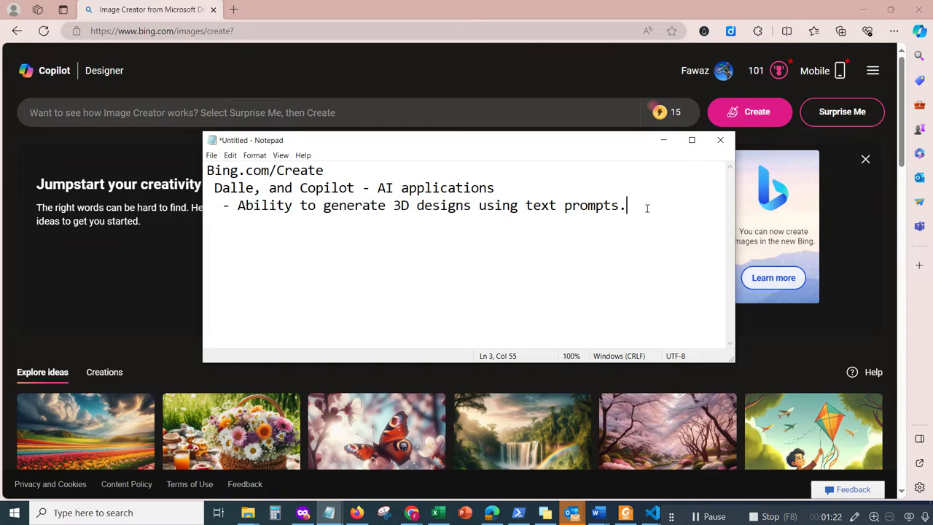
{"action": "key", "text": "Return"}
{"action": "key", "text": "Return"}
{"action": "type", "text": "Printful, Ets"}
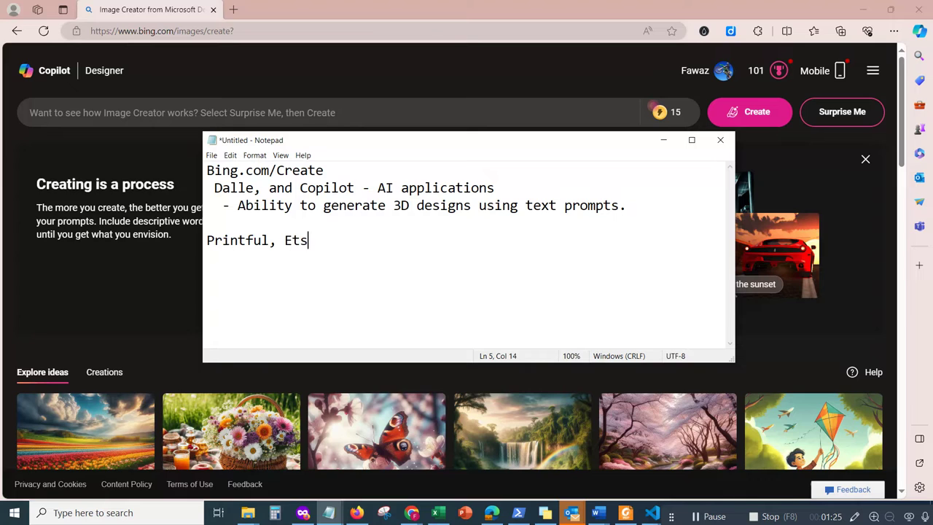
{"action": "type", "text": "y, Printy Re"}
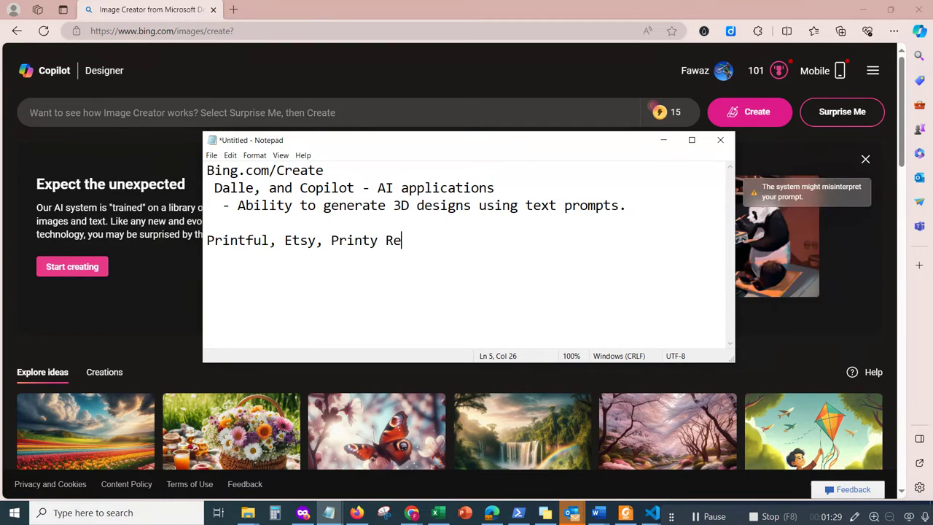
{"action": "key", "text": "BackSpace"}
{"action": "key", "text": "BackSpace"}
{"action": "key", "text": "BackSpace"}
{"action": "key", "text": "BackSpace"}
{"action": "type", "text": "ify, RedBubble."}
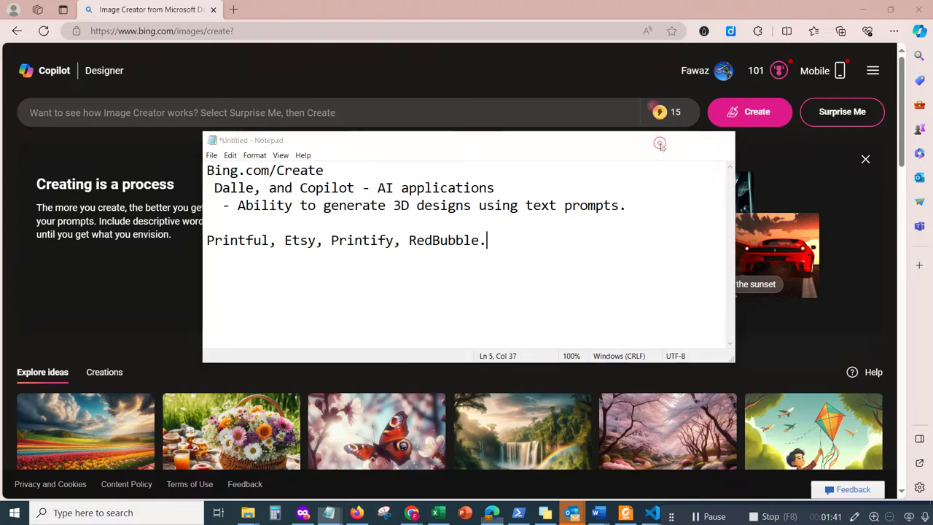
{"action": "left_click", "coordinate": [663, 142]}
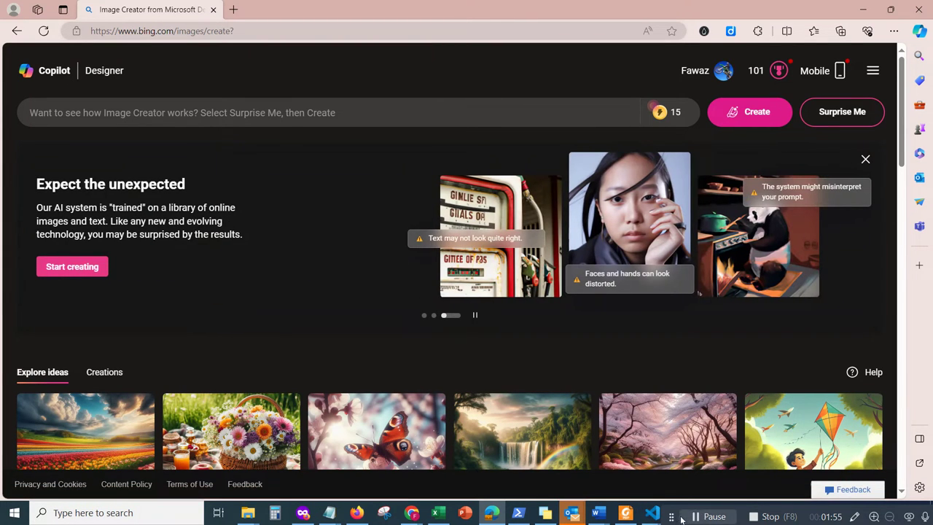
- Paste the elegant 3D typography prompt and replace its quoted name with 'Happy Birthday'
{"action": "left_click_drag", "start_coordinate": [672, 516], "coordinate": [915, 460]}
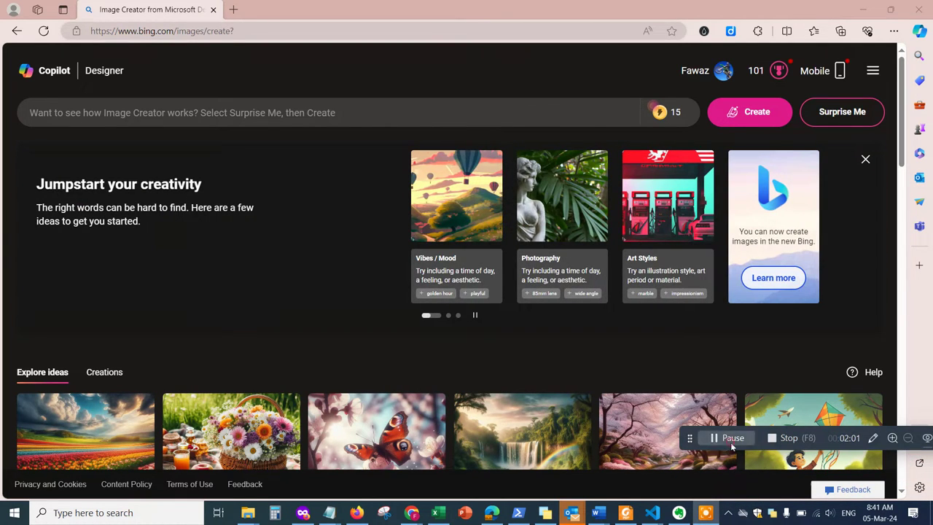
{"action": "left_click_drag", "start_coordinate": [692, 445], "coordinate": [780, 486]}
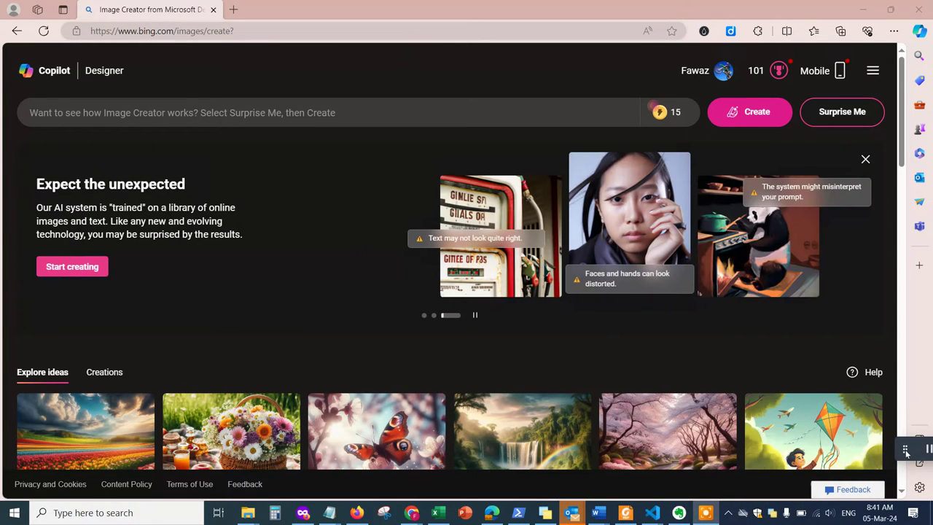
{"action": "left_click", "coordinate": [180, 102]}
{"action": "key", "text": "ctrl+v"}
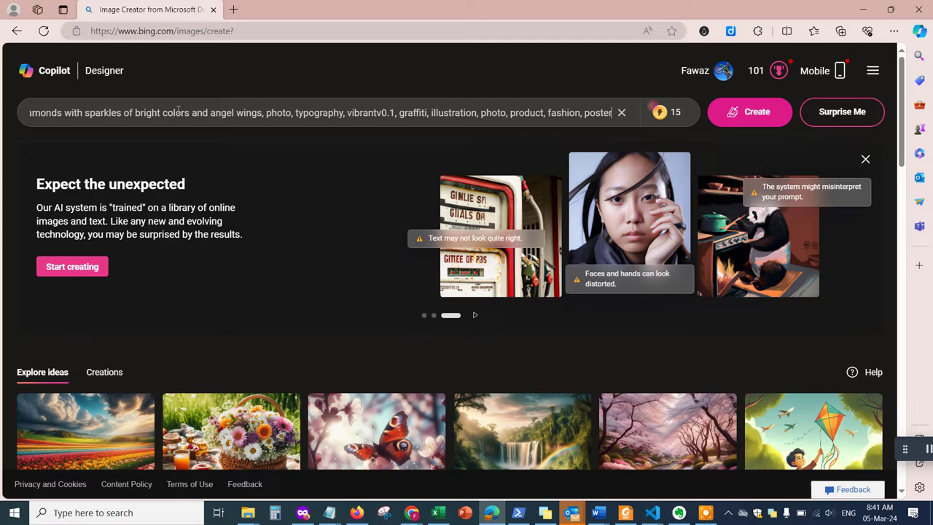
{"action": "triple_click", "coordinate": [277, 111]}
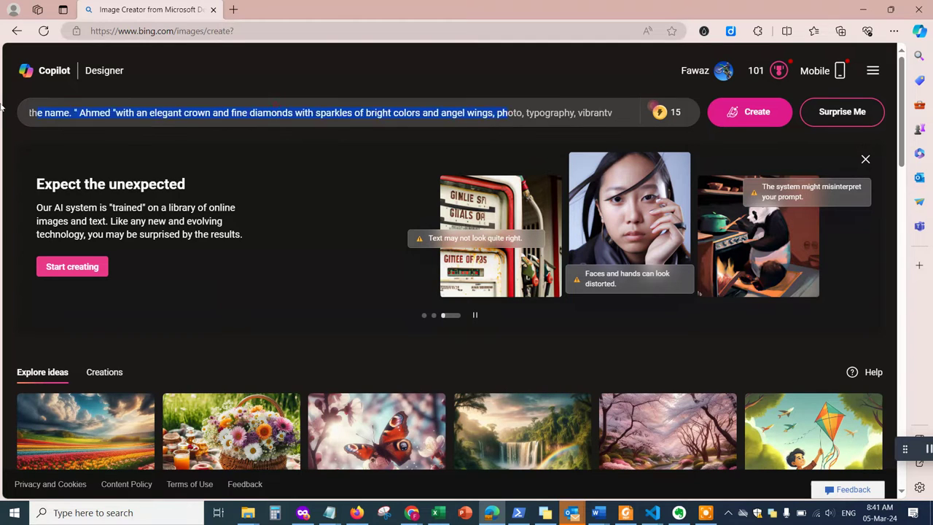
{"action": "left_click", "coordinate": [216, 113]}
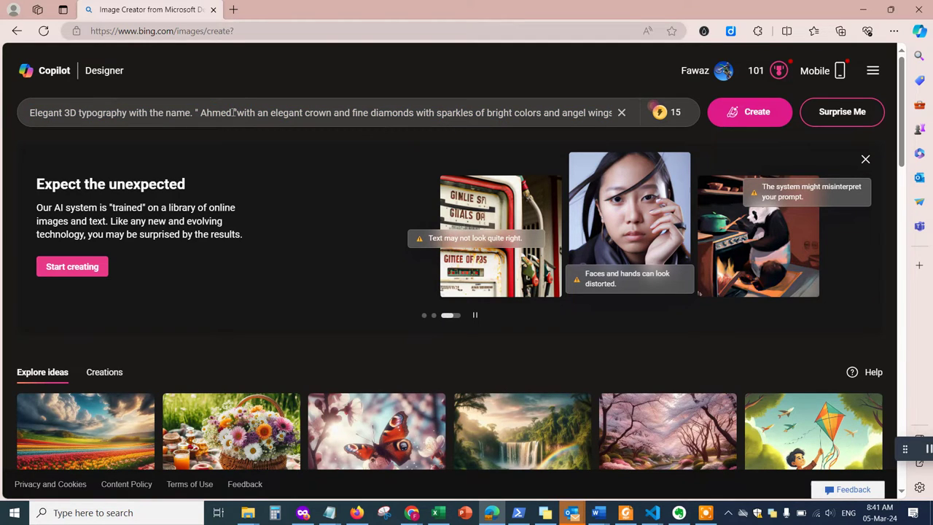
{"action": "key", "text": "BackSpace"}
{"action": "key", "text": "BackSpace"}
{"action": "key", "text": "BackSpace"}
{"action": "key", "text": "BackSpace"}
{"action": "key", "text": "BackSpace"}
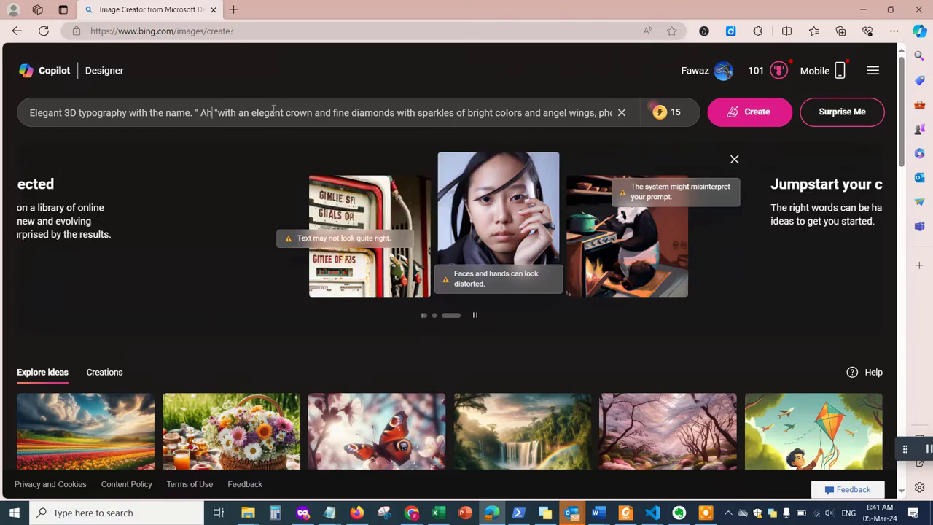
{"action": "type", "text": "Happ"}
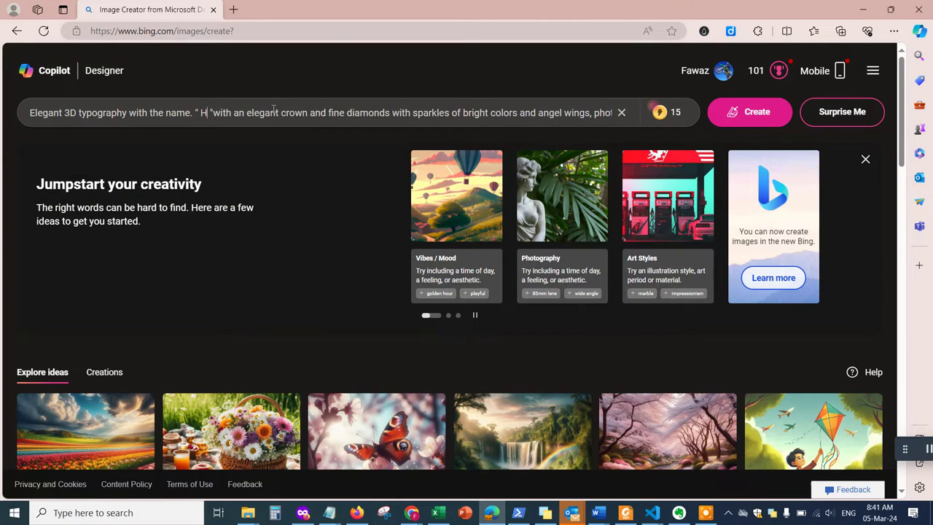
{"action": "type", "text": "y Birthday"}
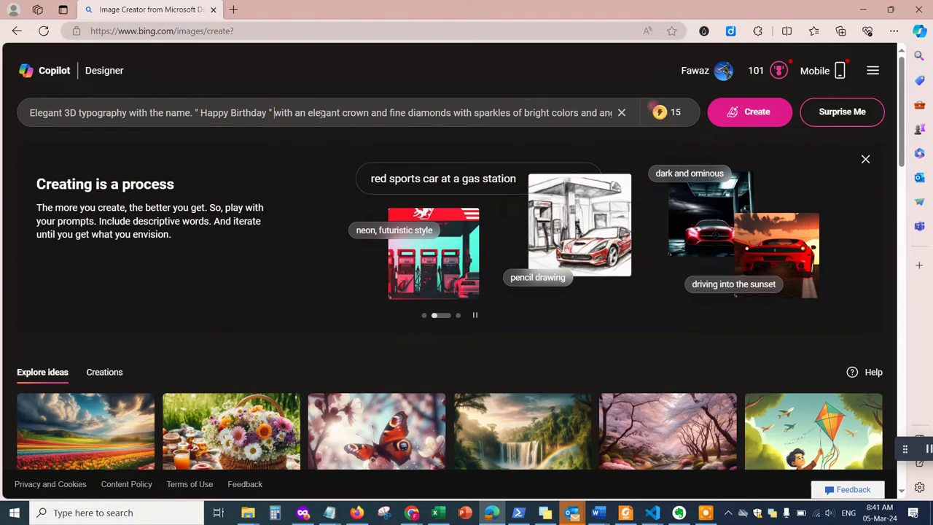
- Create four images from the Happy Birthday crown-and-angel-wings prompt
{"action": "left_click", "coordinate": [743, 114]}
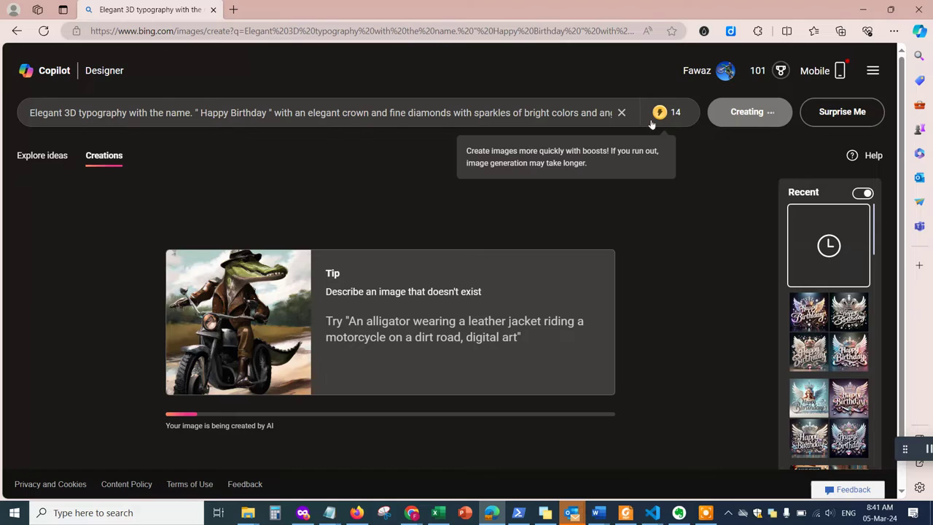
{"action": "mouse_move", "coordinate": [668, 115]}
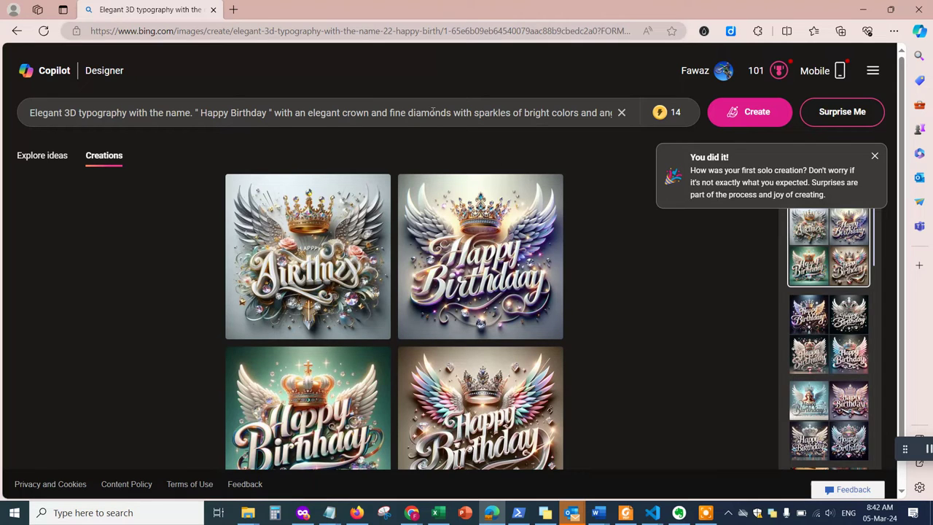
- Open the top-right white-winged, jewelled-crown Happy Birthday image at 1024 × 1024
{"action": "left_click_drag", "start_coordinate": [433, 111], "coordinate": [506, 117]}
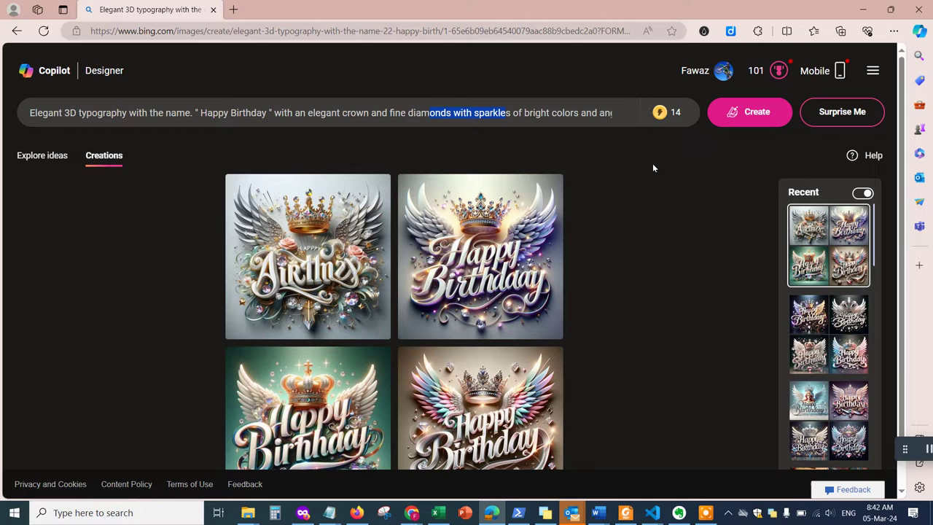
{"action": "left_click", "coordinate": [686, 221]}
{"action": "scroll", "coordinate": [605, 253], "scroll_direction": "down", "scroll_amount": 1}
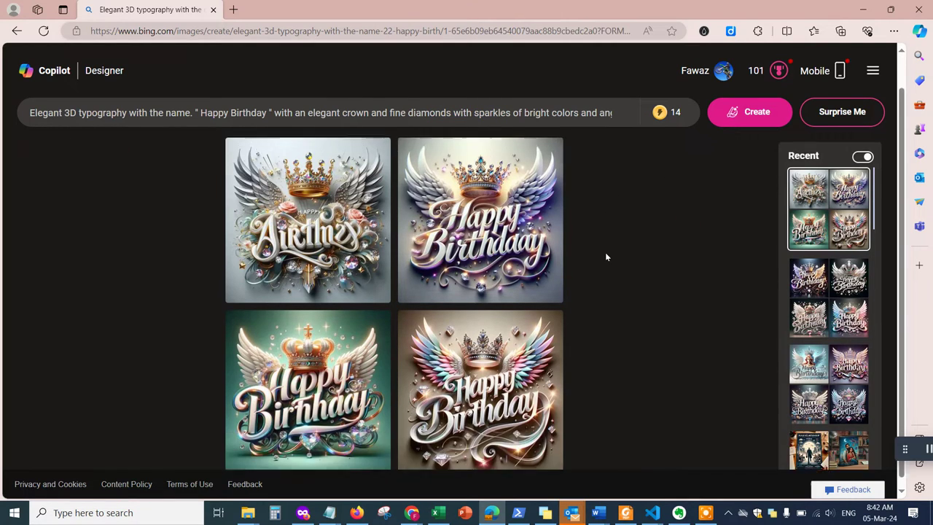
{"action": "scroll", "coordinate": [679, 285], "scroll_direction": "up", "scroll_amount": 1}
{"action": "left_click", "coordinate": [514, 271]}
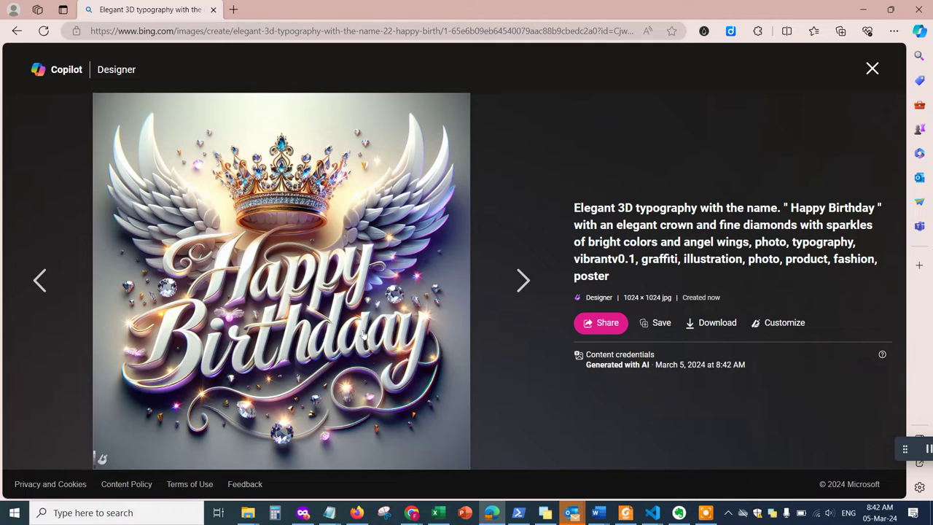
- Switch to the pastel-winged Happy Birthday image and download it via Save as
{"action": "left_click", "coordinate": [873, 70]}
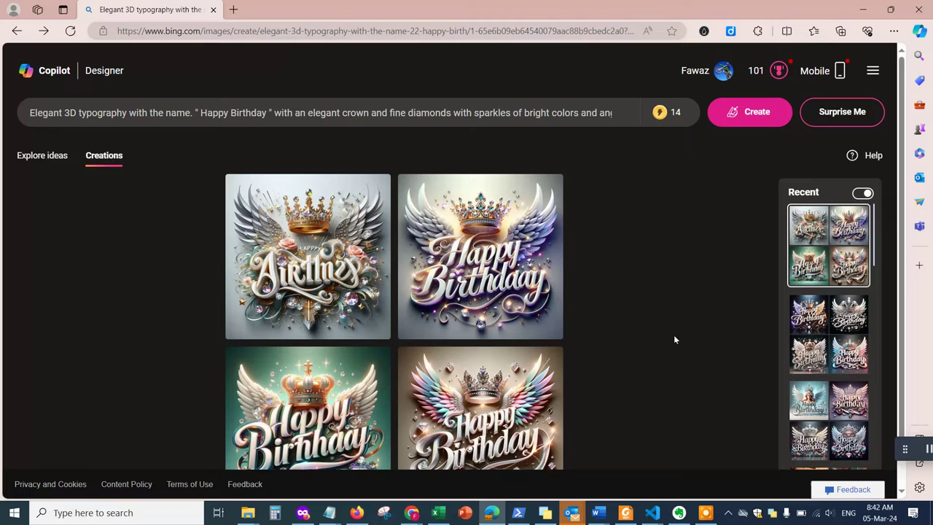
{"action": "scroll", "coordinate": [675, 340], "scroll_direction": "down", "scroll_amount": 1}
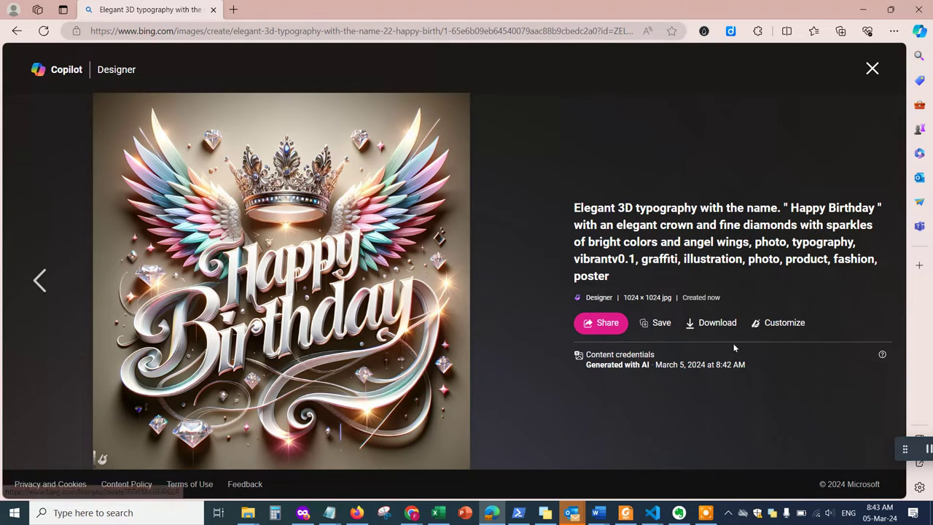
{"action": "left_click", "coordinate": [709, 325]}
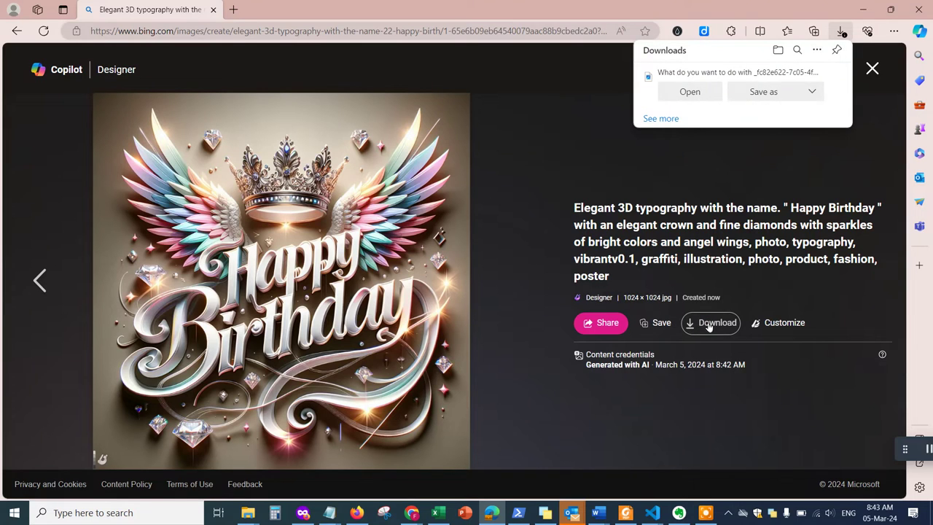
{"action": "left_click", "coordinate": [542, 159]}
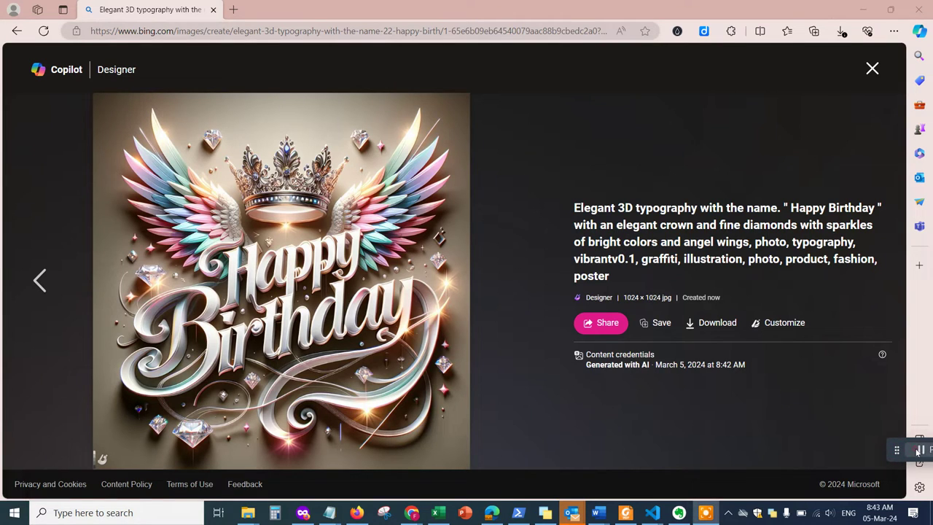
{"action": "mouse_move", "coordinate": [786, 455]}
{"action": "left_click", "coordinate": [718, 428]}
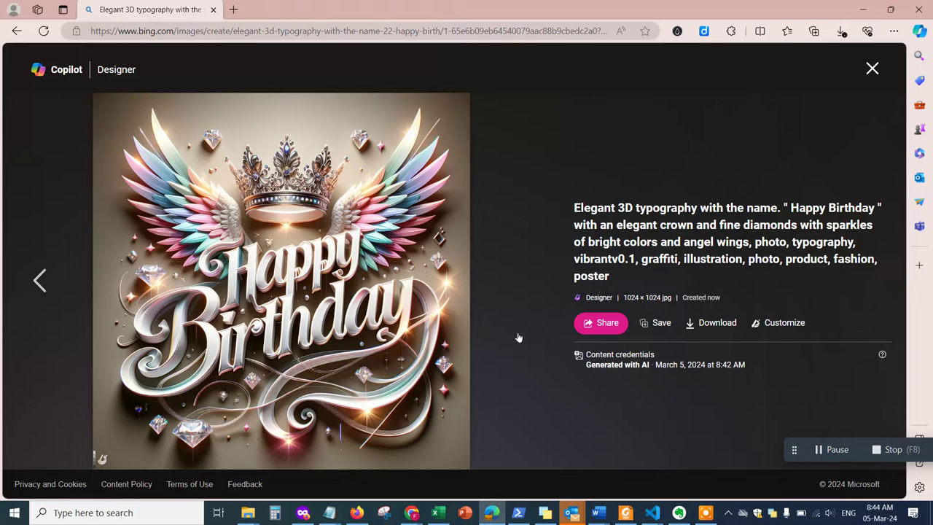
- Open Happy Birthday.jfif from Downloads › BING Creator Assets › NEW in the image viewer
{"action": "right_click", "coordinate": [248, 512]}
{"action": "left_click", "coordinate": [219, 448]}
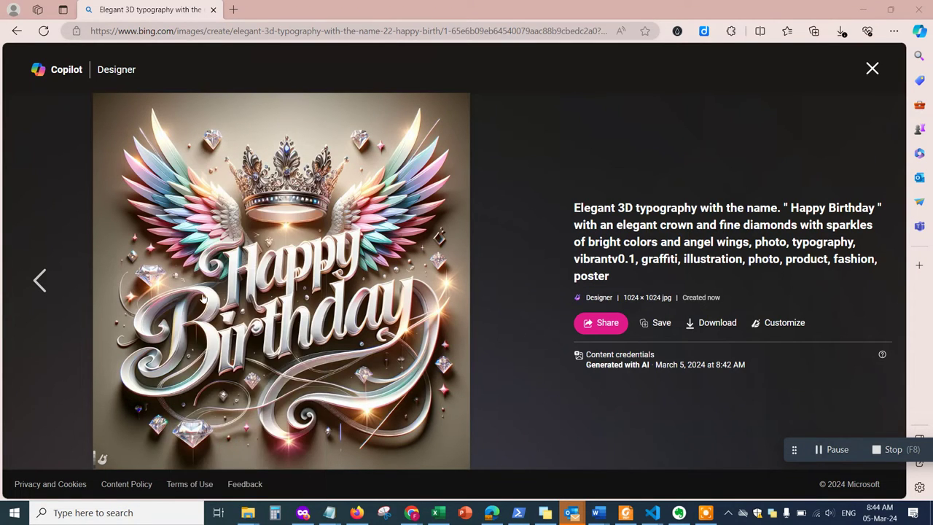
{"action": "left_click", "coordinate": [354, 433]}
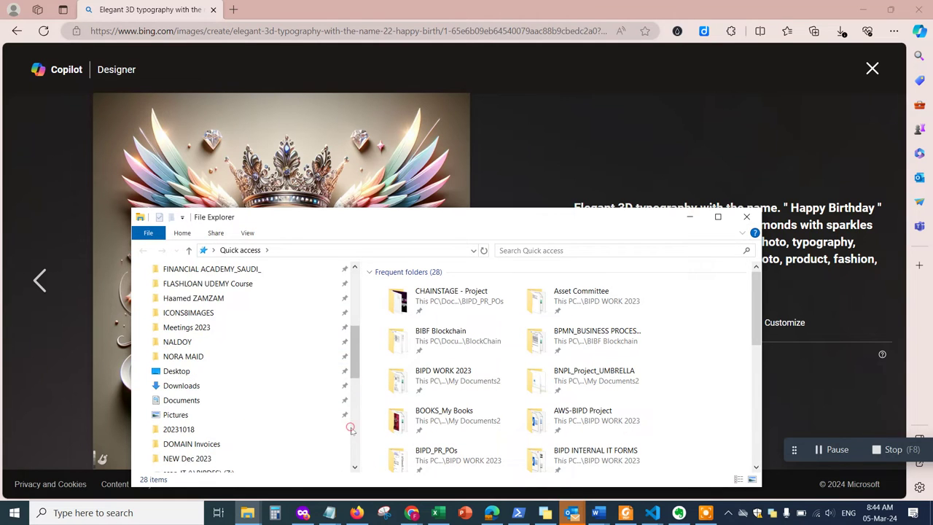
{"action": "left_click", "coordinate": [195, 364]}
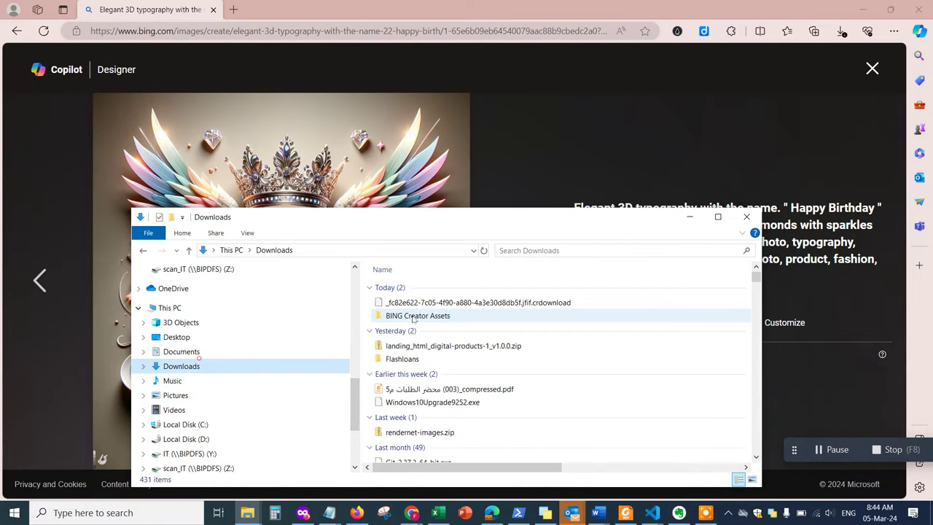
{"action": "double_click", "coordinate": [419, 316]}
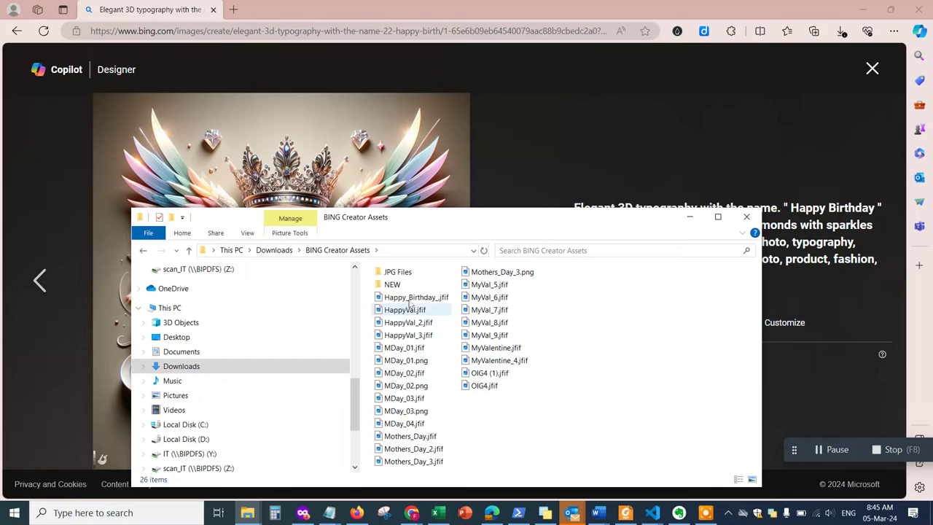
{"action": "double_click", "coordinate": [394, 285]}
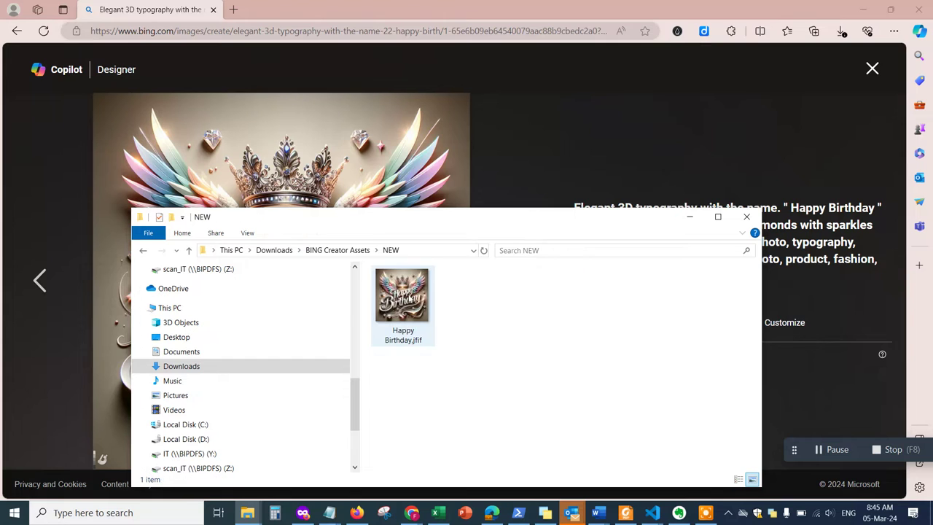
{"action": "double_click", "coordinate": [429, 299]}
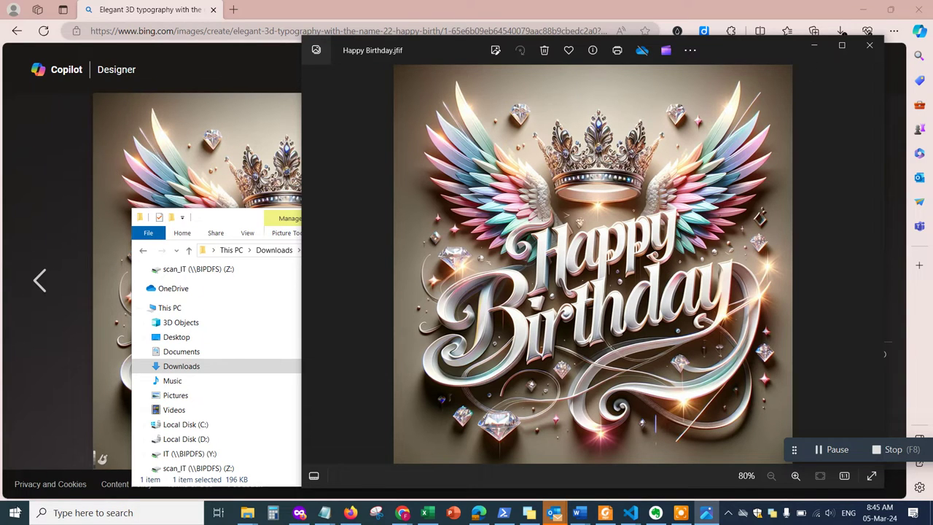
- Launch Paint from the Start search
{"action": "left_click", "coordinate": [14, 515]}
{"action": "type", "text": "paint"}
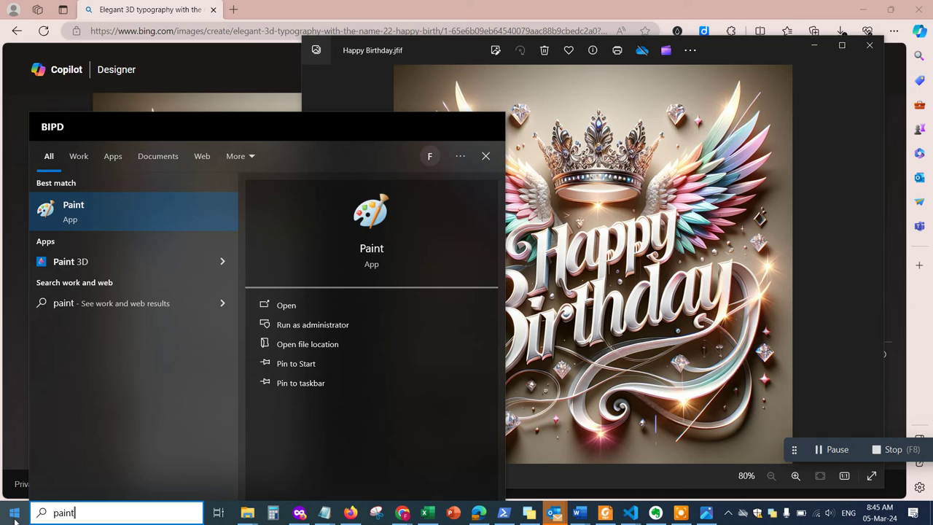
{"action": "left_click", "coordinate": [78, 212]}
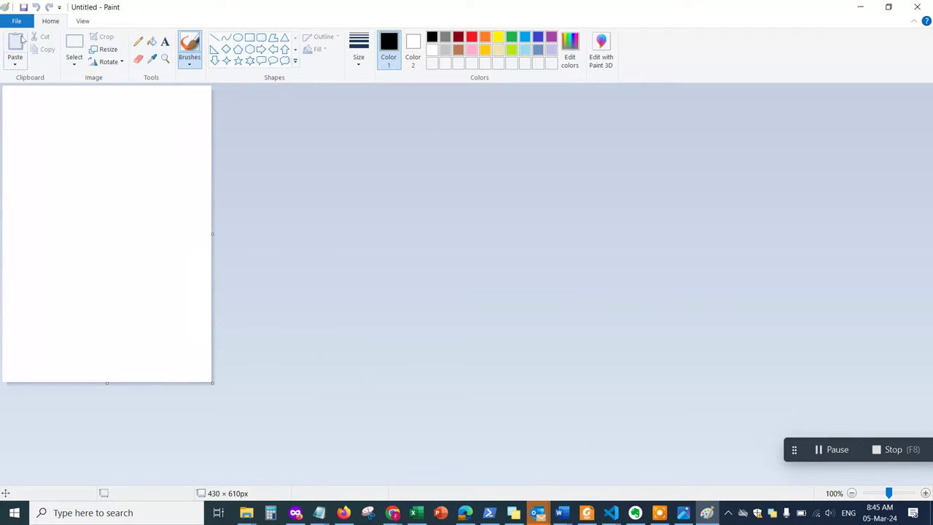
- Open Happy Birthday.jfif from BING Creator Assets › NEW in Paint
{"action": "left_click", "coordinate": [16, 22]}
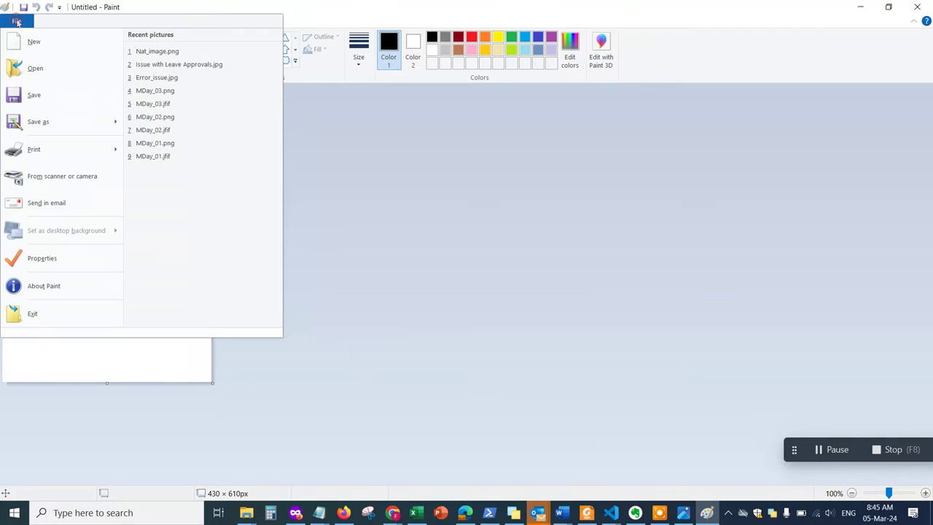
{"action": "left_click", "coordinate": [32, 67]}
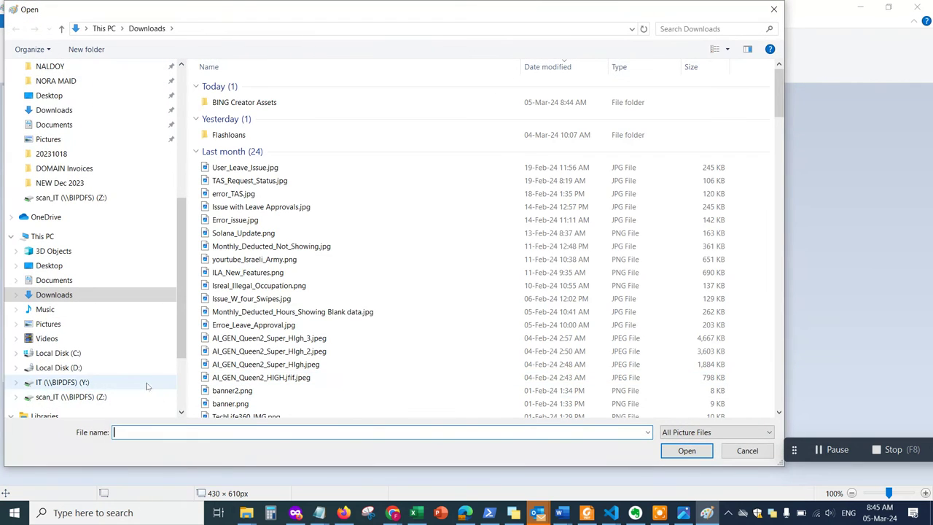
{"action": "double_click", "coordinate": [244, 102]}
{"action": "double_click", "coordinate": [239, 86]}
{"action": "double_click", "coordinate": [240, 85]}
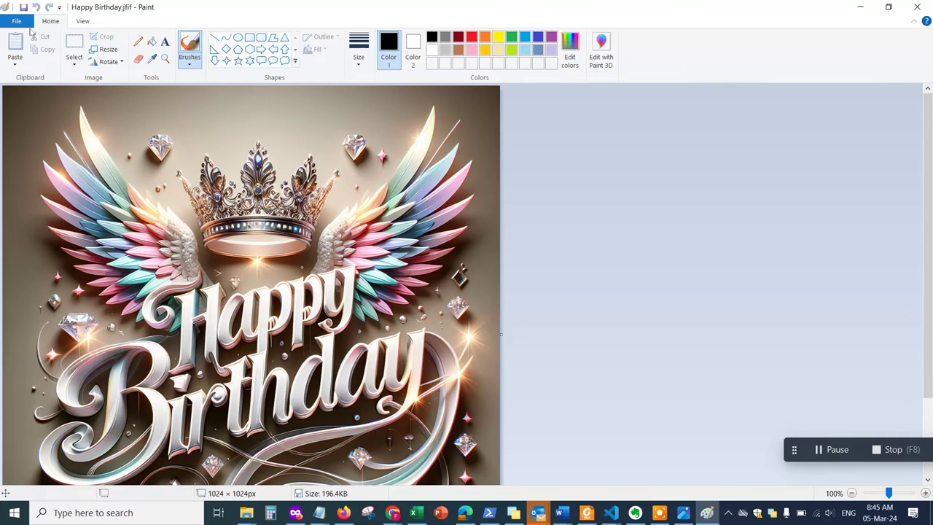
- Save the image as a PNG, Happy Birthday.png
{"action": "left_click", "coordinate": [16, 21]}
{"action": "mouse_move", "coordinate": [44, 131]}
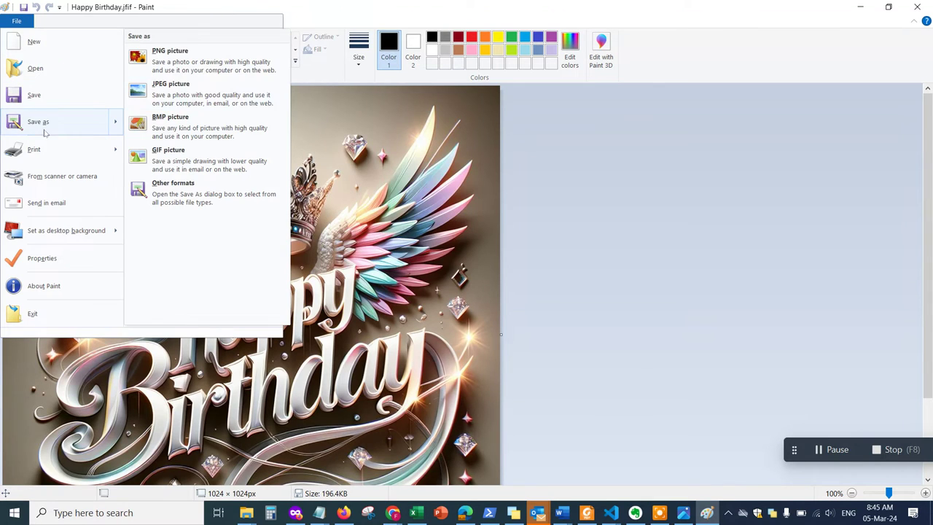
{"action": "left_click", "coordinate": [200, 65]}
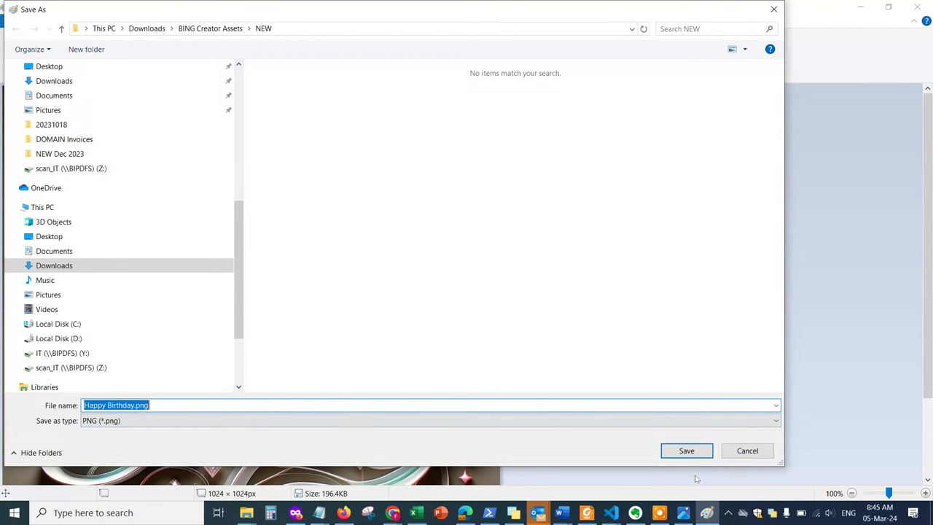
{"action": "left_click", "coordinate": [686, 450]}
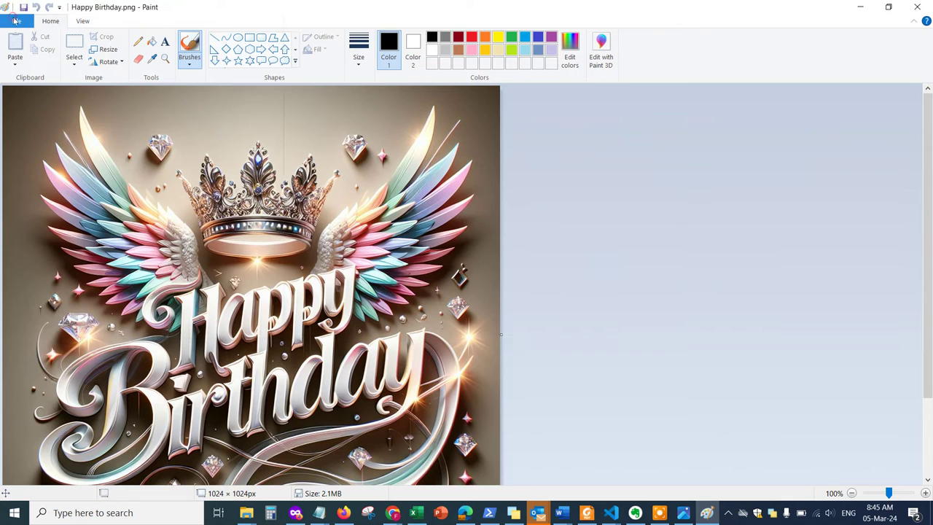
- Save another copy as JPEG, Happy Birthday.jpg, in the NEW folder
{"action": "left_click", "coordinate": [16, 21]}
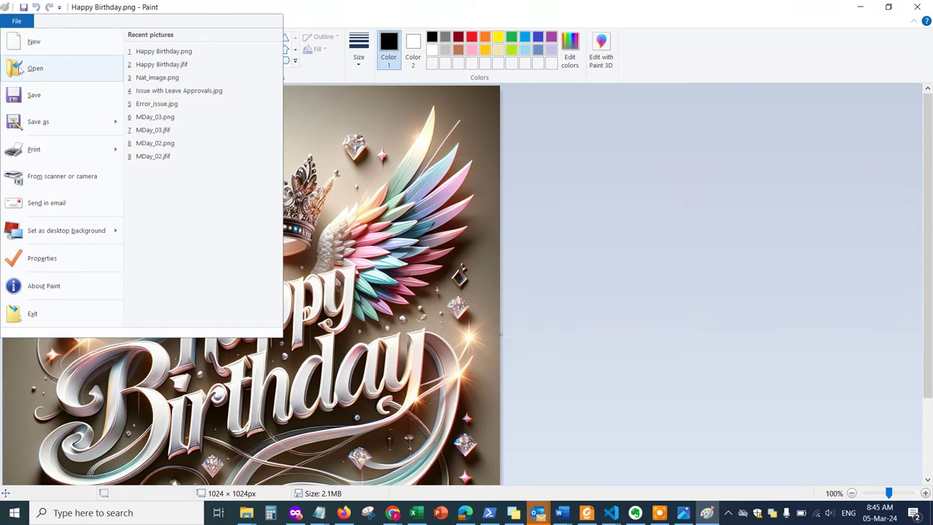
{"action": "left_click", "coordinate": [38, 122]}
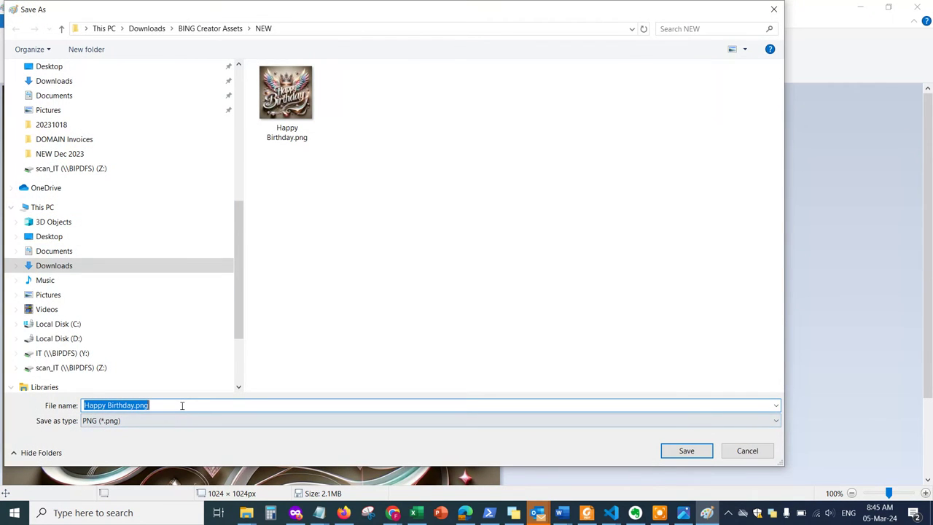
{"action": "left_click", "coordinate": [179, 421]}
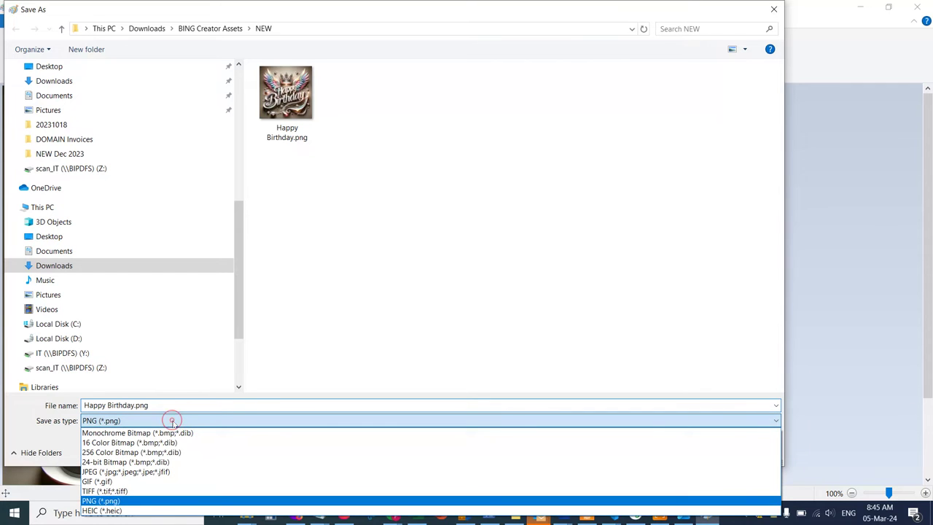
{"action": "left_click", "coordinate": [127, 474]}
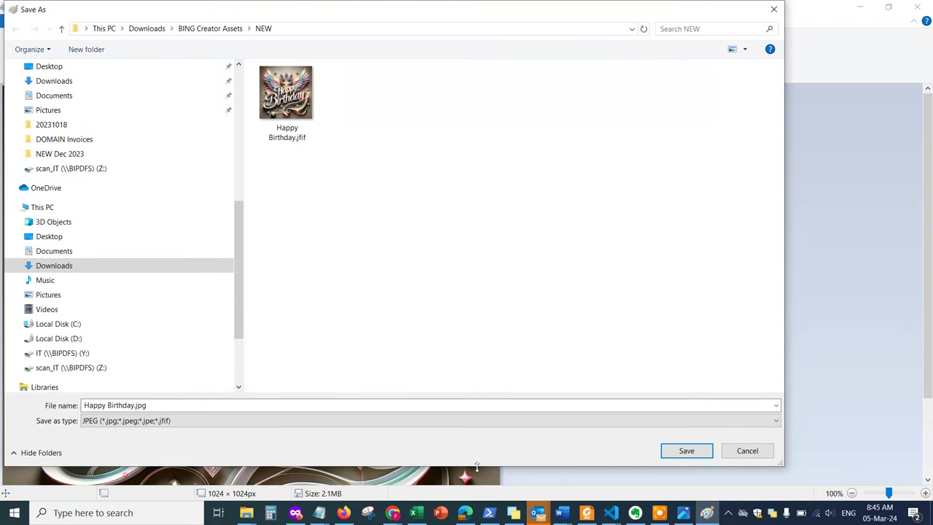
{"action": "left_click", "coordinate": [688, 450]}
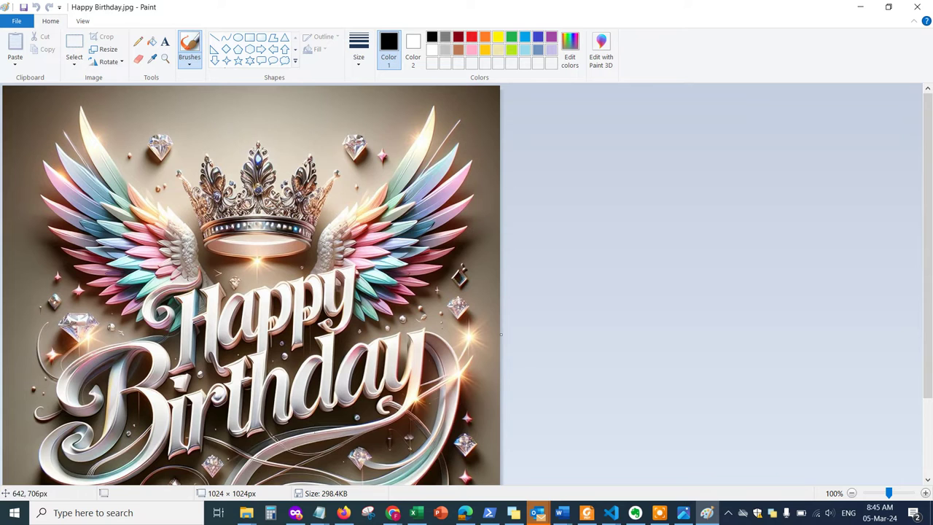
{"action": "mouse_move", "coordinate": [251, 516]}
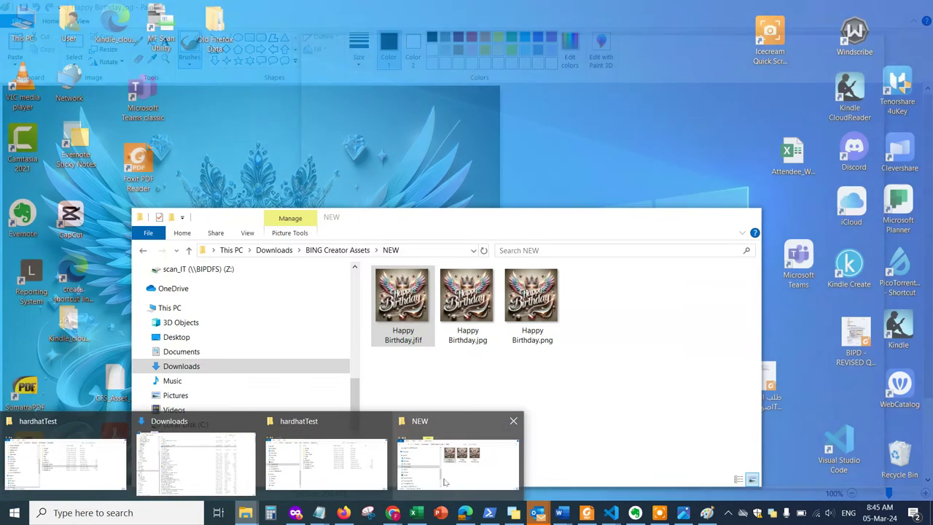
{"action": "left_click", "coordinate": [457, 460]}
{"action": "left_click", "coordinate": [508, 402]}
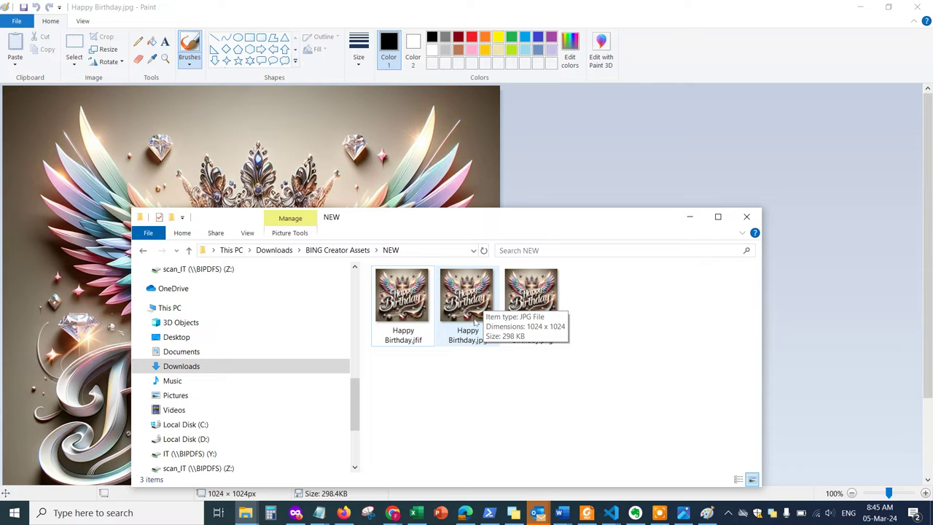
{"action": "mouse_move", "coordinate": [537, 306]}
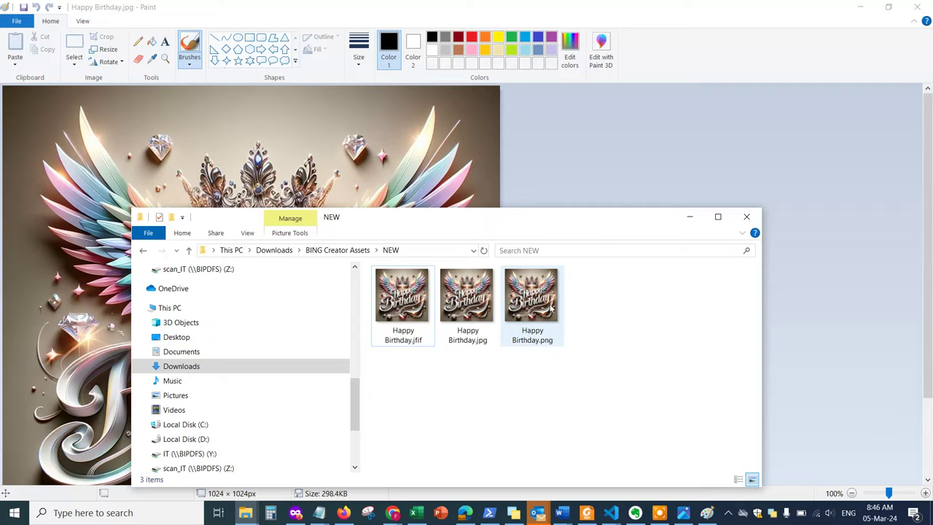
{"action": "right_click", "coordinate": [552, 310]}
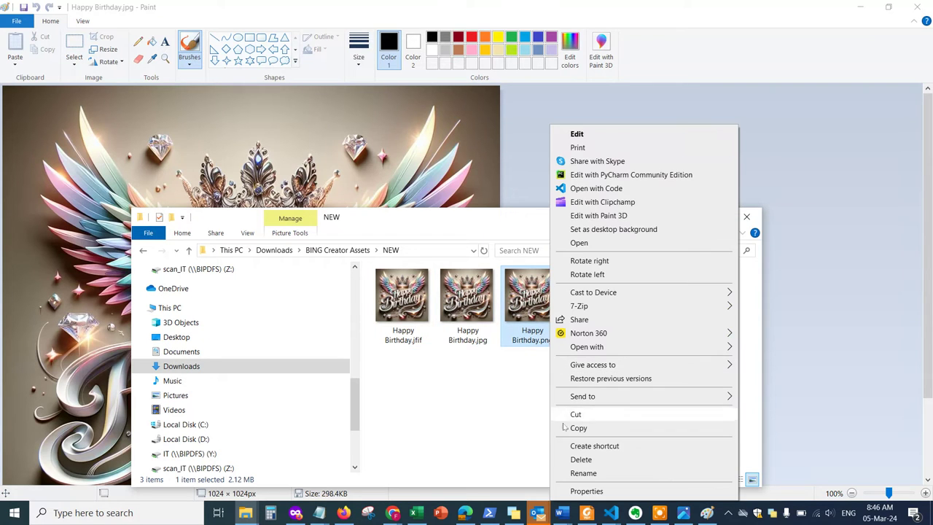
{"action": "left_click", "coordinate": [564, 489]}
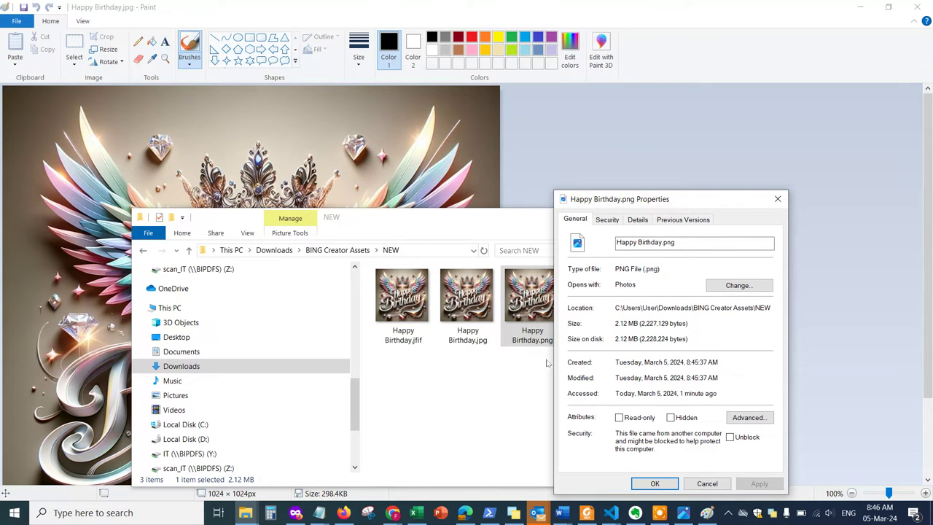
{"action": "left_click", "coordinate": [548, 363]}
{"action": "left_click", "coordinate": [693, 217]}
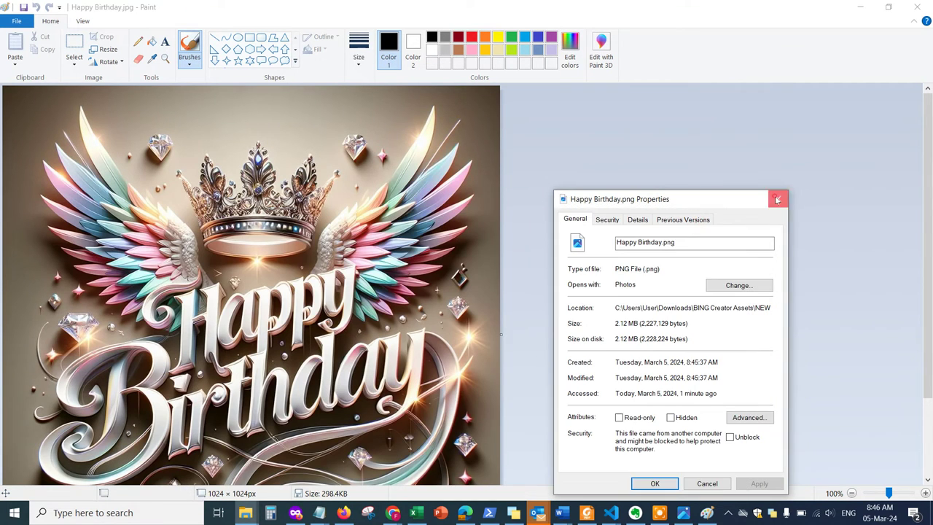
{"action": "left_click", "coordinate": [777, 198]}
{"action": "left_click", "coordinate": [654, 509]}
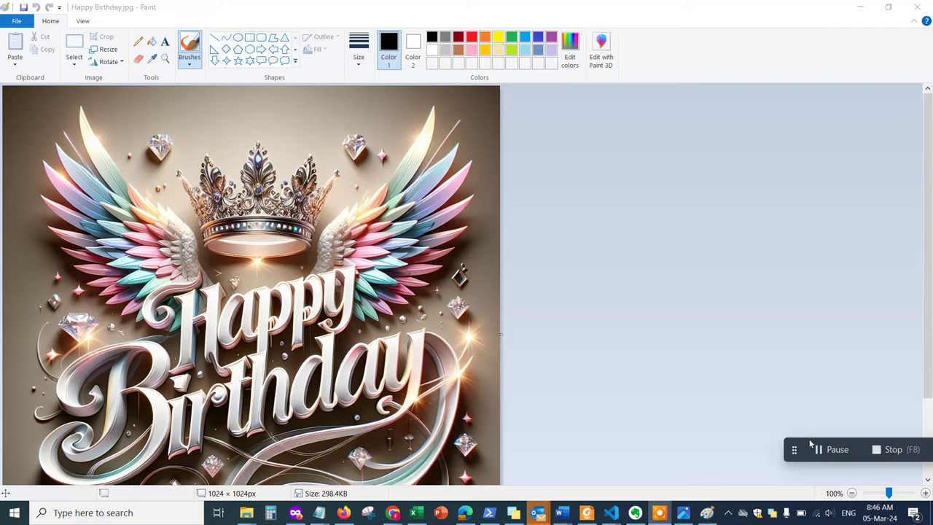
- Minimize Paint so Windows Photos shows Happy Birthday.jfif
{"action": "left_click", "coordinate": [861, 8]}
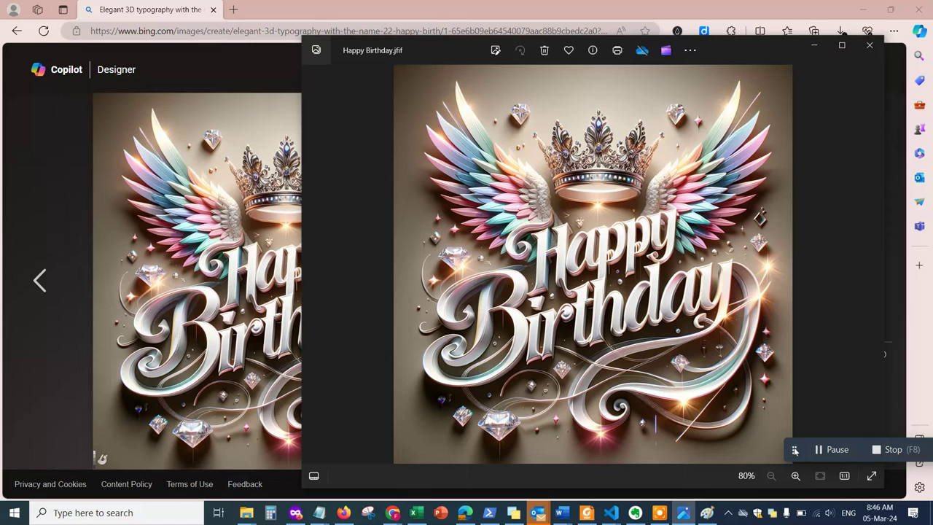
{"action": "left_click_drag", "start_coordinate": [795, 451], "coordinate": [770, 436]}
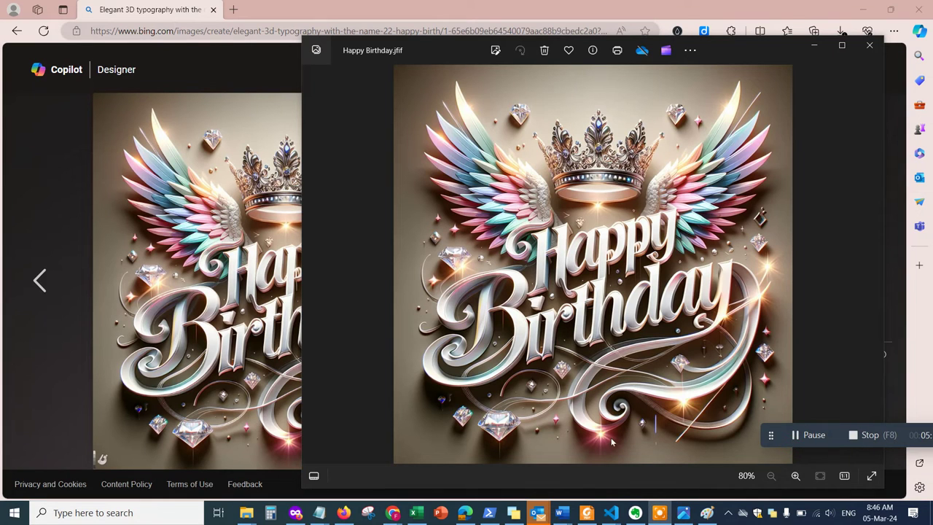
- Close the image detail view and highlight 'Happy Birthday' in the prompt box
{"action": "left_click", "coordinate": [465, 513]}
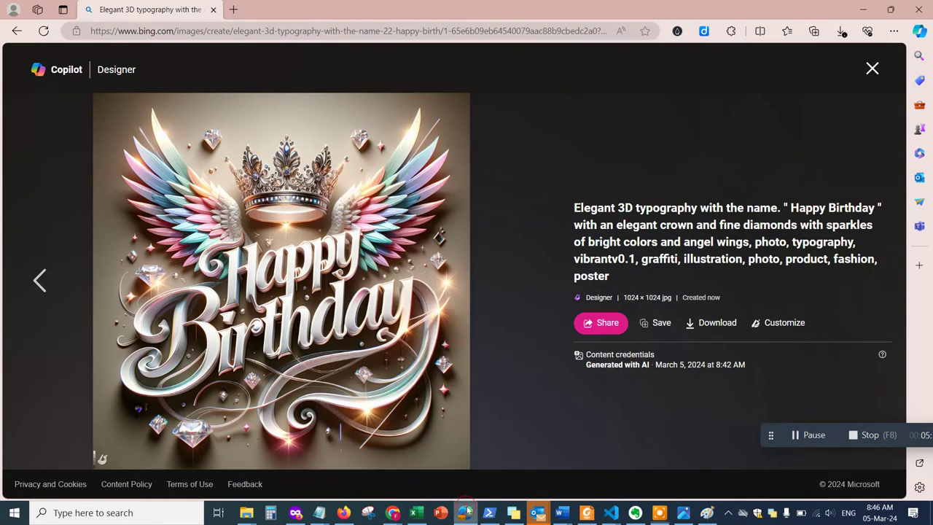
{"action": "left_click", "coordinate": [873, 69]}
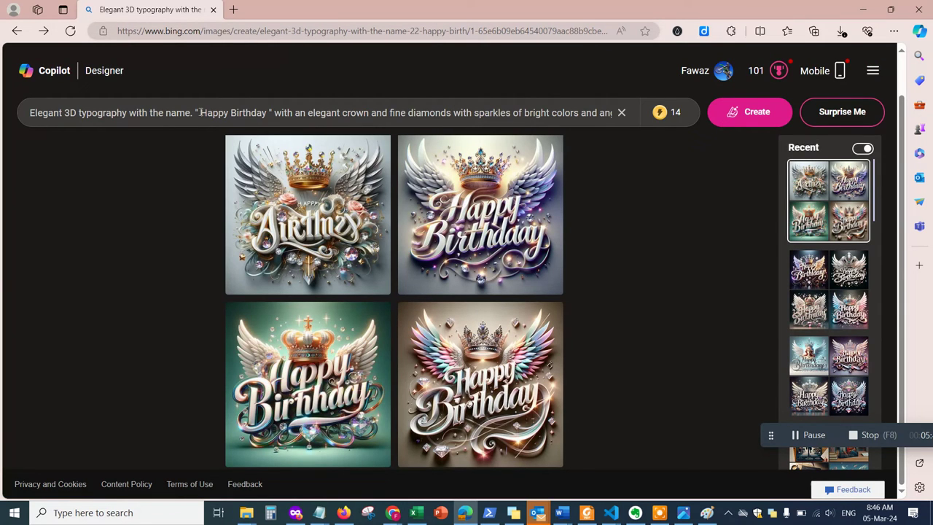
{"action": "left_click_drag", "start_coordinate": [200, 113], "coordinate": [267, 113]}
{"action": "left_click", "coordinate": [239, 113]}
{"action": "left_click_drag", "start_coordinate": [267, 113], "coordinate": [224, 113]}
{"action": "left_click", "coordinate": [206, 113]}
{"action": "left_click_drag", "start_coordinate": [201, 113], "coordinate": [254, 113]}
- In a new tab, search Bing for 'printful' and open the first Printful result in another tab
{"action": "left_click", "coordinate": [234, 10]}
{"action": "left_click", "coordinate": [235, 30]}
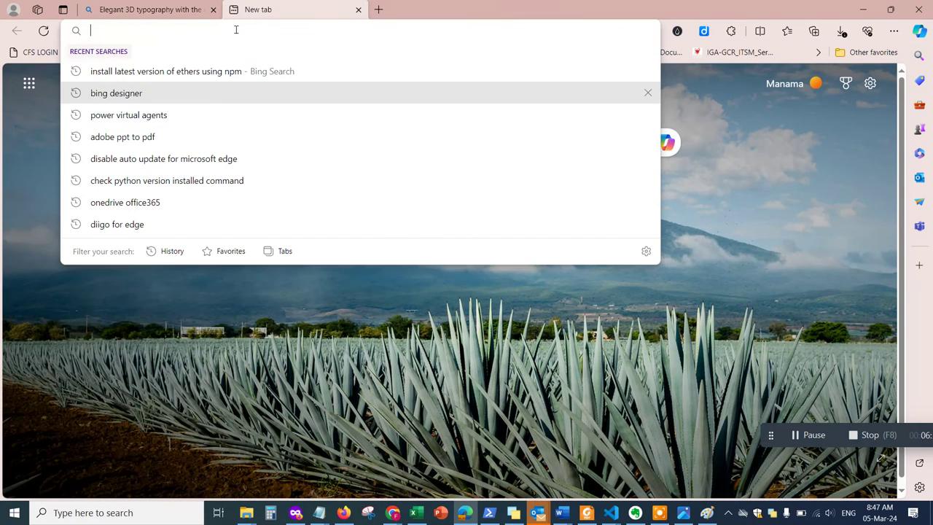
{"action": "type", "text": "printful"}
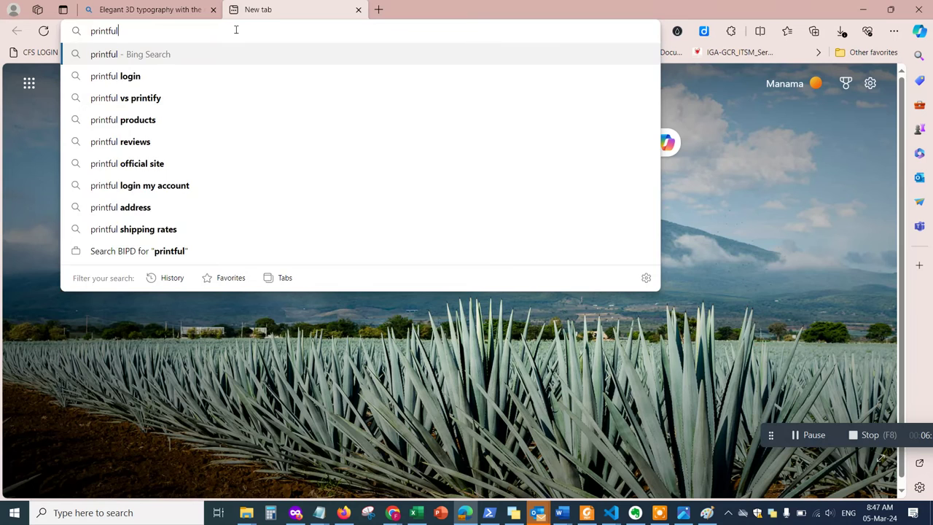
{"action": "key", "text": "Return"}
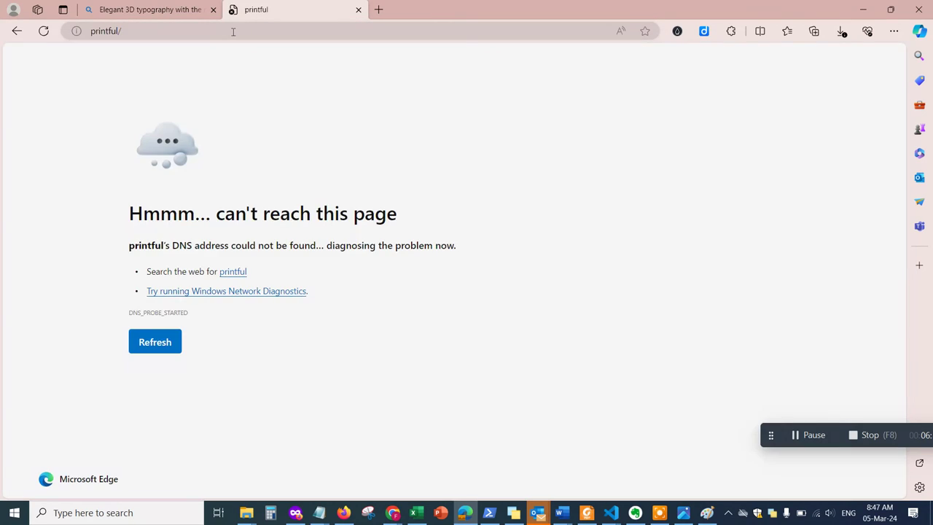
{"action": "left_click", "coordinate": [233, 31]}
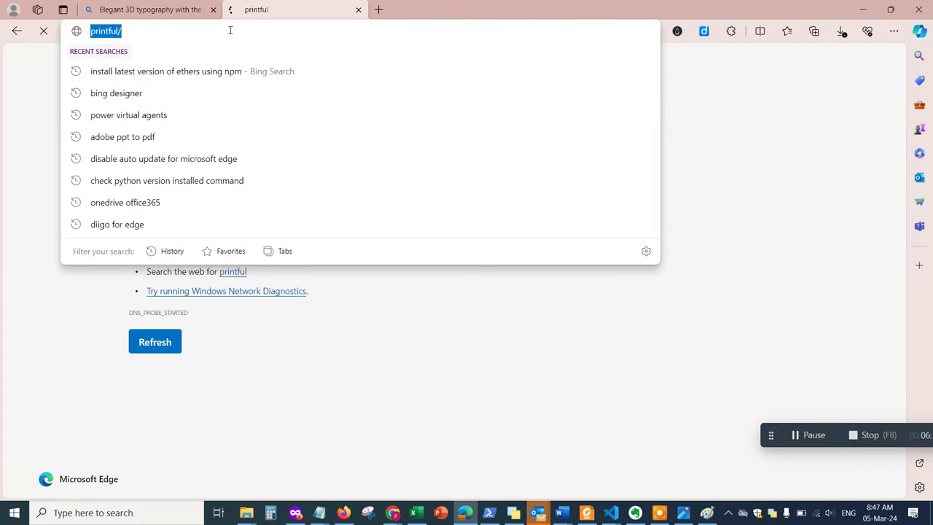
{"action": "type", "text": "printful"}
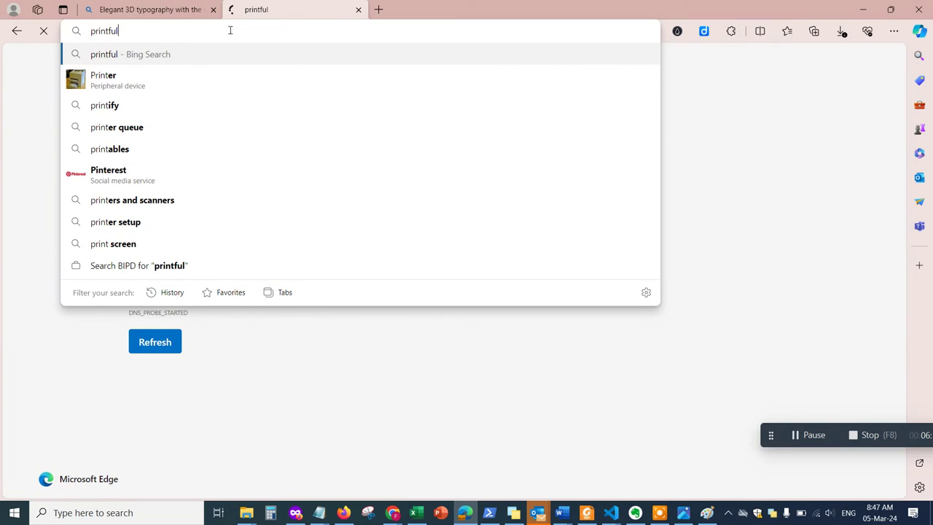
{"action": "key", "text": "Return"}
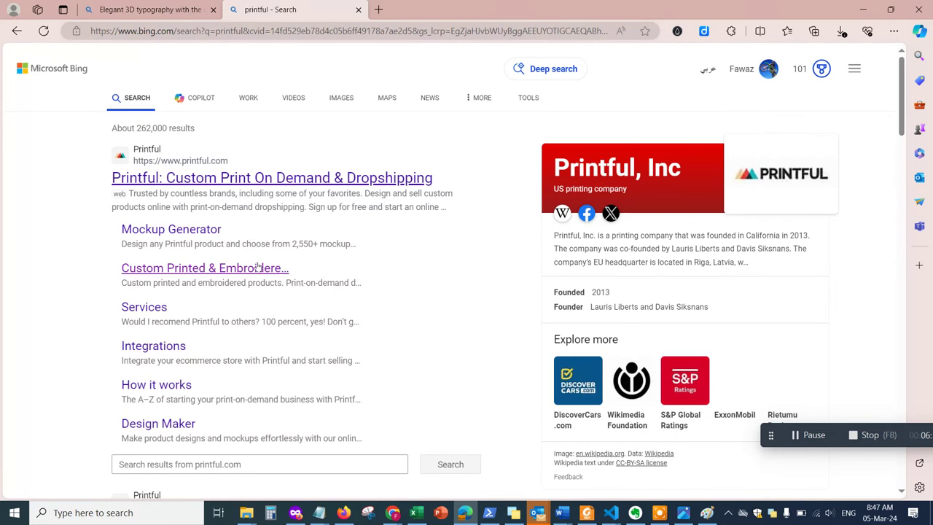
{"action": "right_click", "coordinate": [249, 181]}
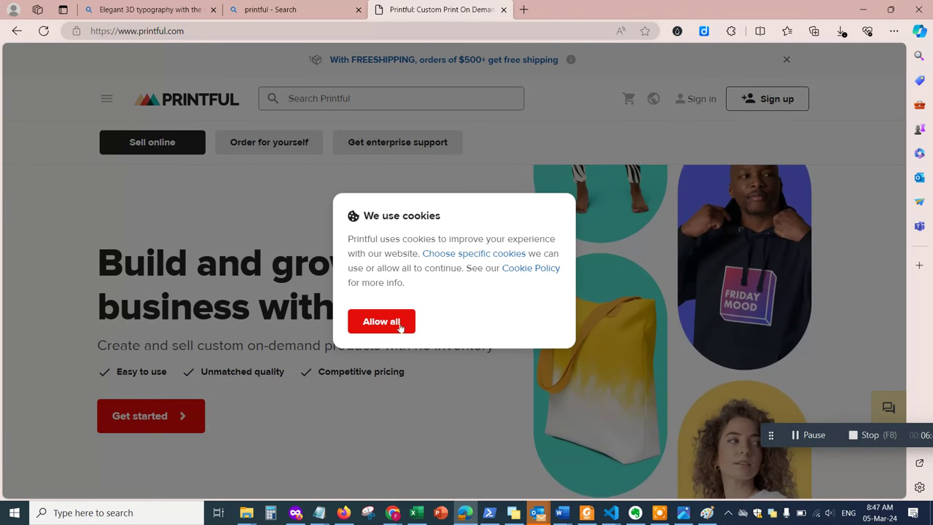
- Allow all cookies on Printful and scroll down to the 'Unmatched quality for your brand' section
{"action": "left_click", "coordinate": [400, 324]}
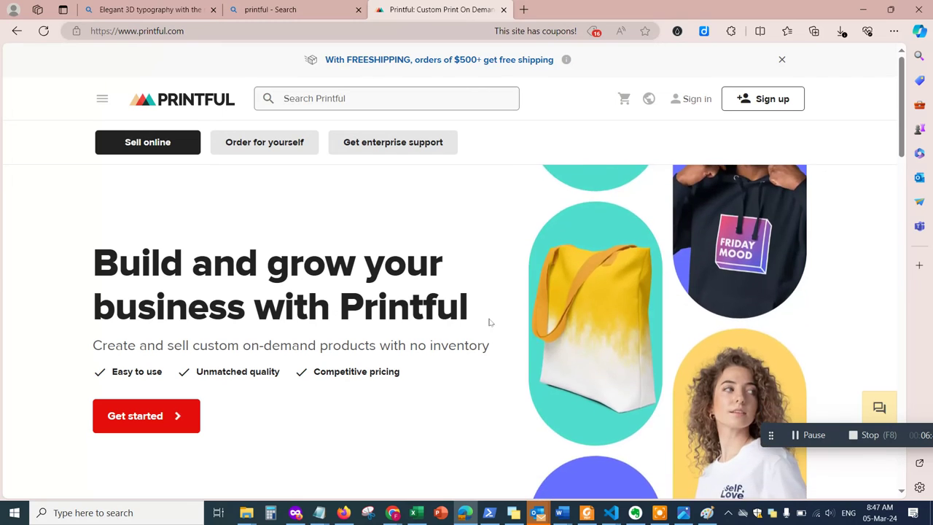
{"action": "scroll", "coordinate": [489, 322], "scroll_direction": "down", "scroll_amount": 2}
{"action": "scroll", "coordinate": [490, 322], "scroll_direction": "down", "scroll_amount": 3}
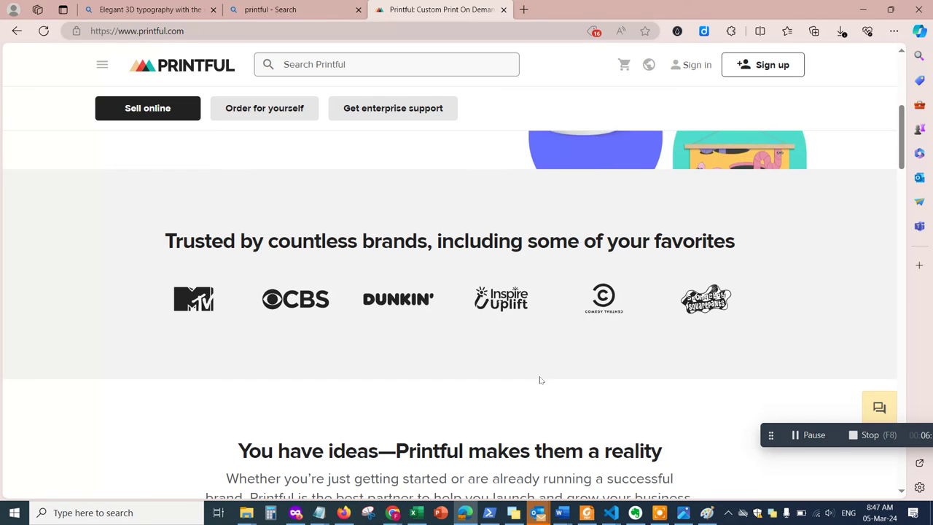
{"action": "scroll", "coordinate": [540, 380], "scroll_direction": "down", "scroll_amount": 3}
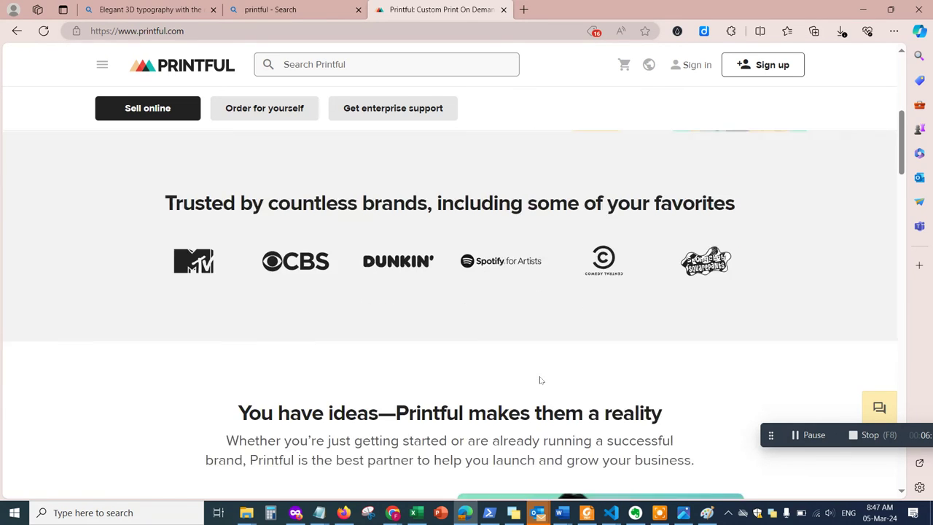
{"action": "scroll", "coordinate": [419, 340], "scroll_direction": "down", "scroll_amount": 2}
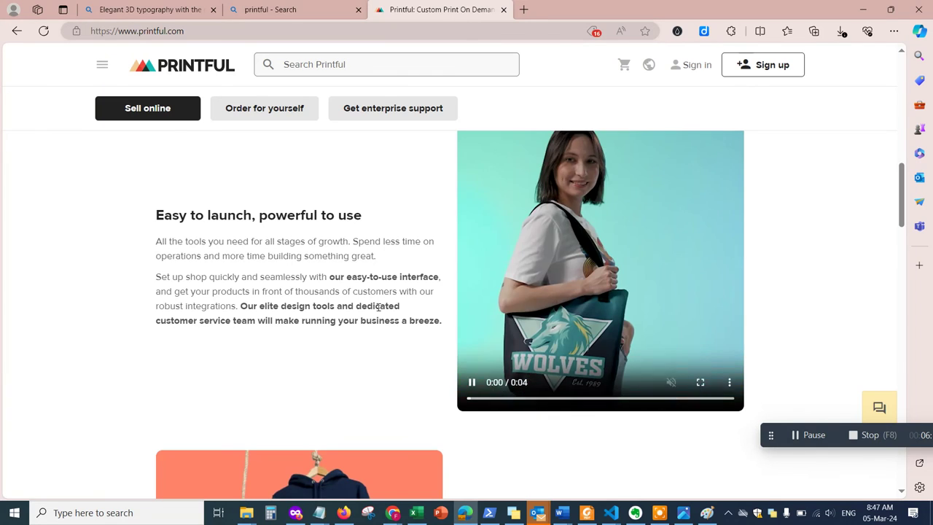
{"action": "scroll", "coordinate": [331, 346], "scroll_direction": "down", "scroll_amount": 3}
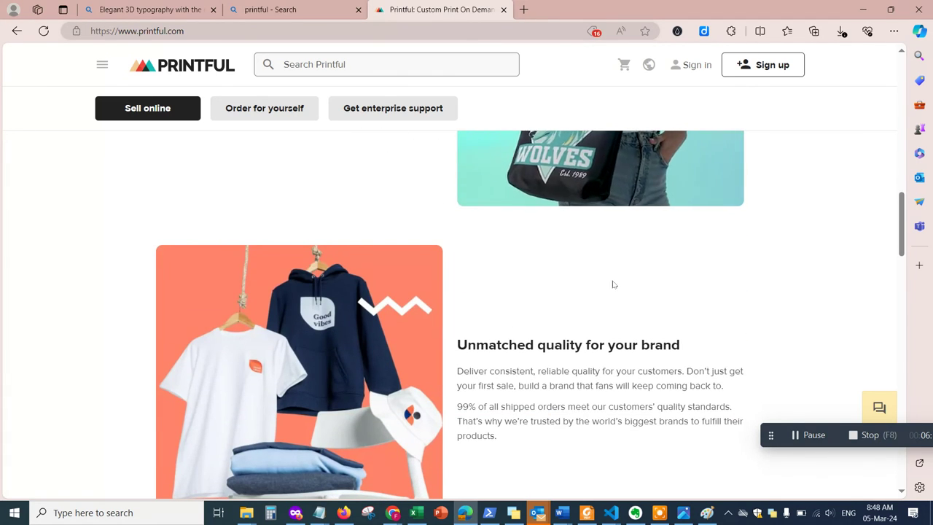